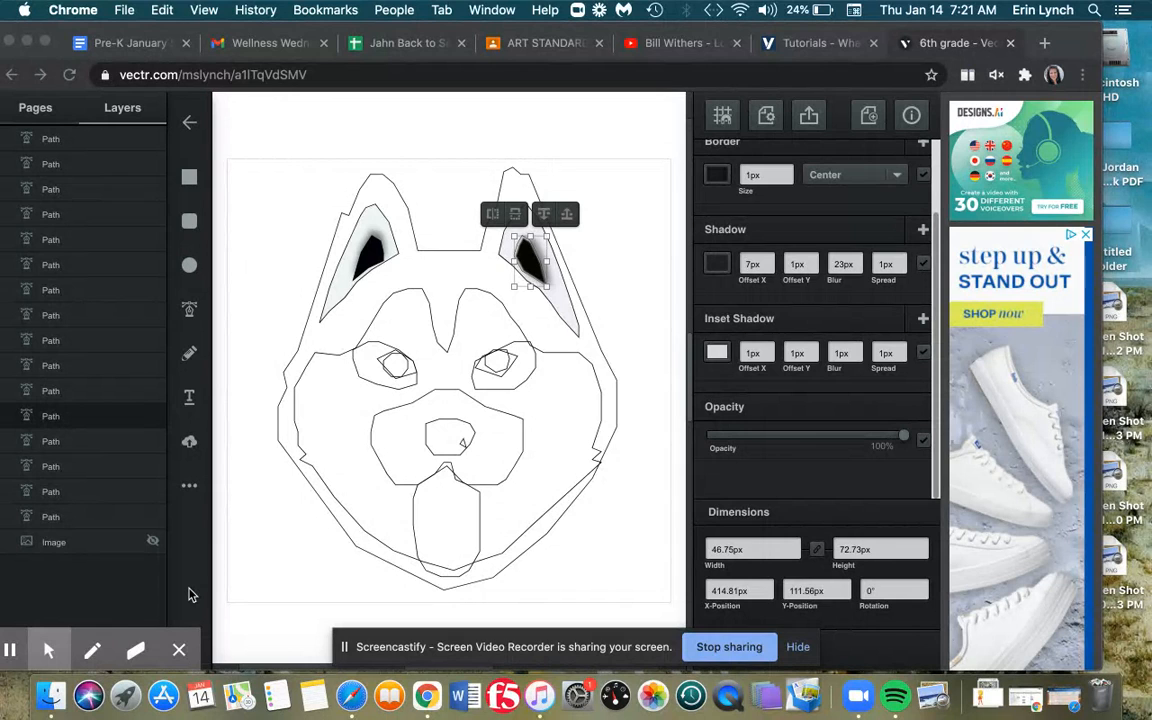
Show the hidden reference image to compare it with the husky outline, and hide it again.
click(155, 545)
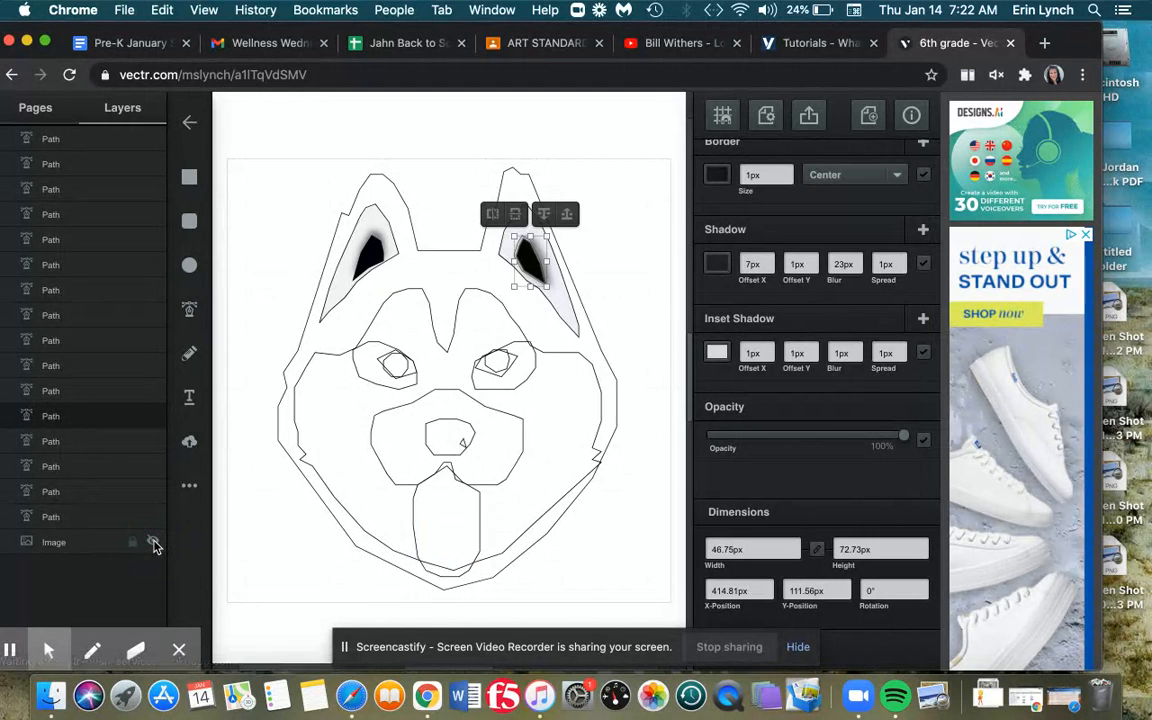
click(154, 546)
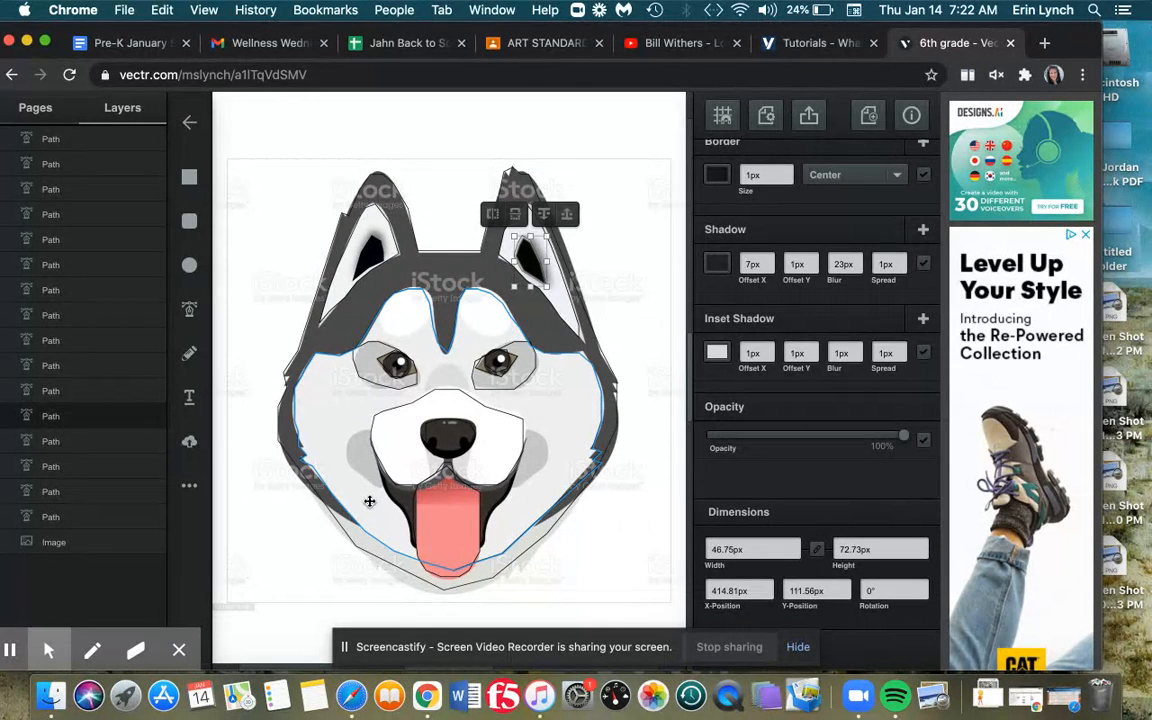
click(152, 543)
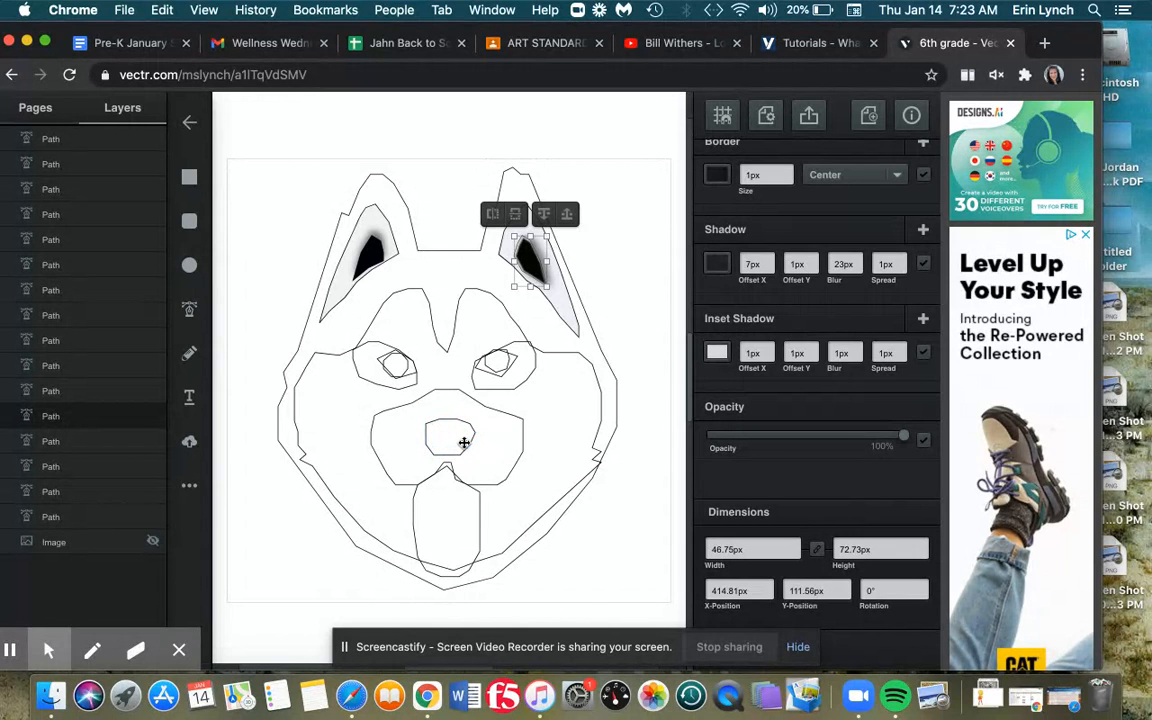
Duplicate the small triangular nostril on the right side of the husky's nose.
click(464, 443)
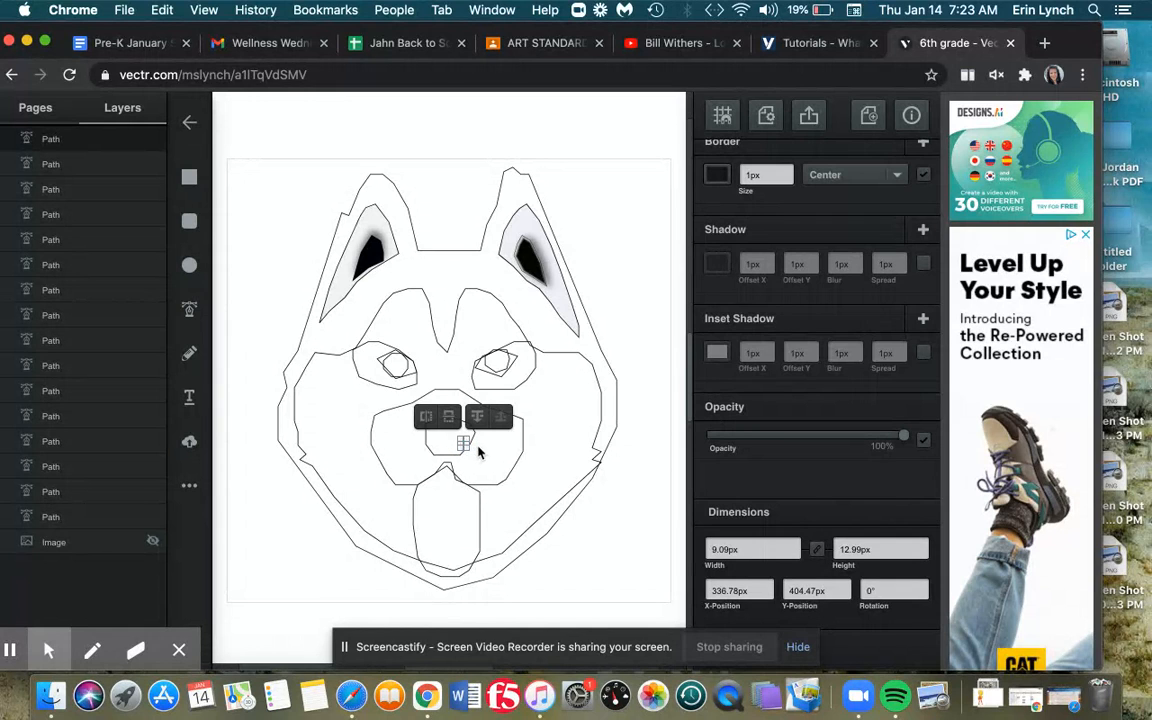
click(490, 448)
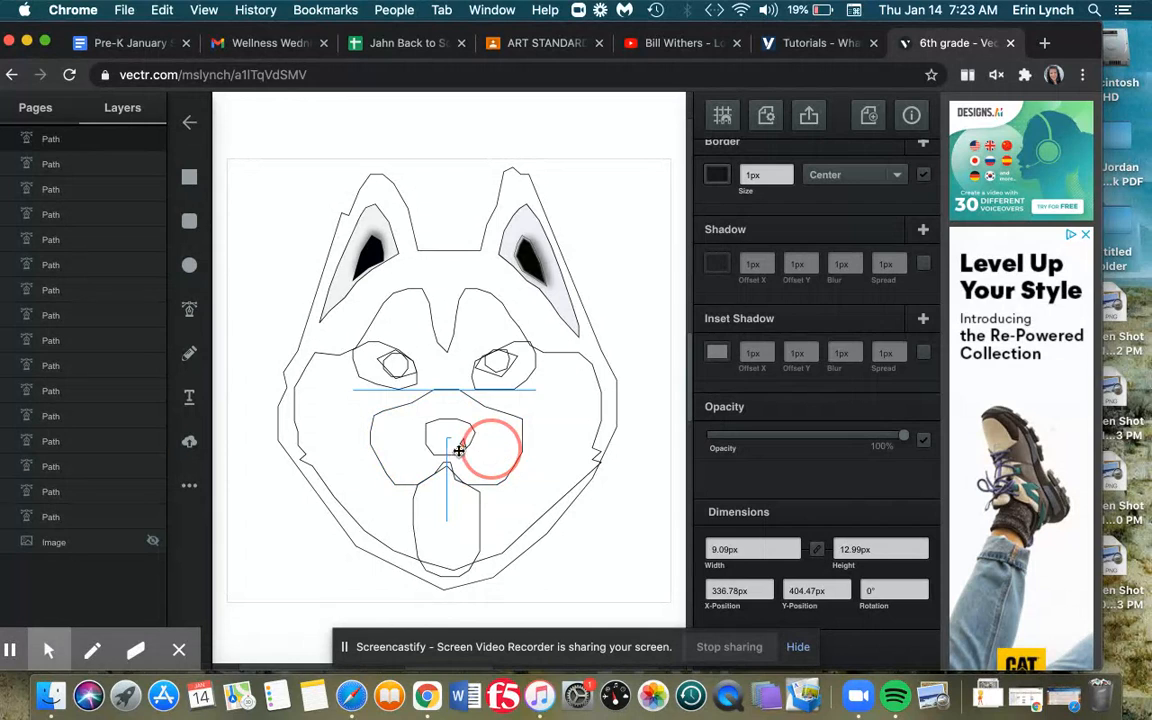
click(463, 443)
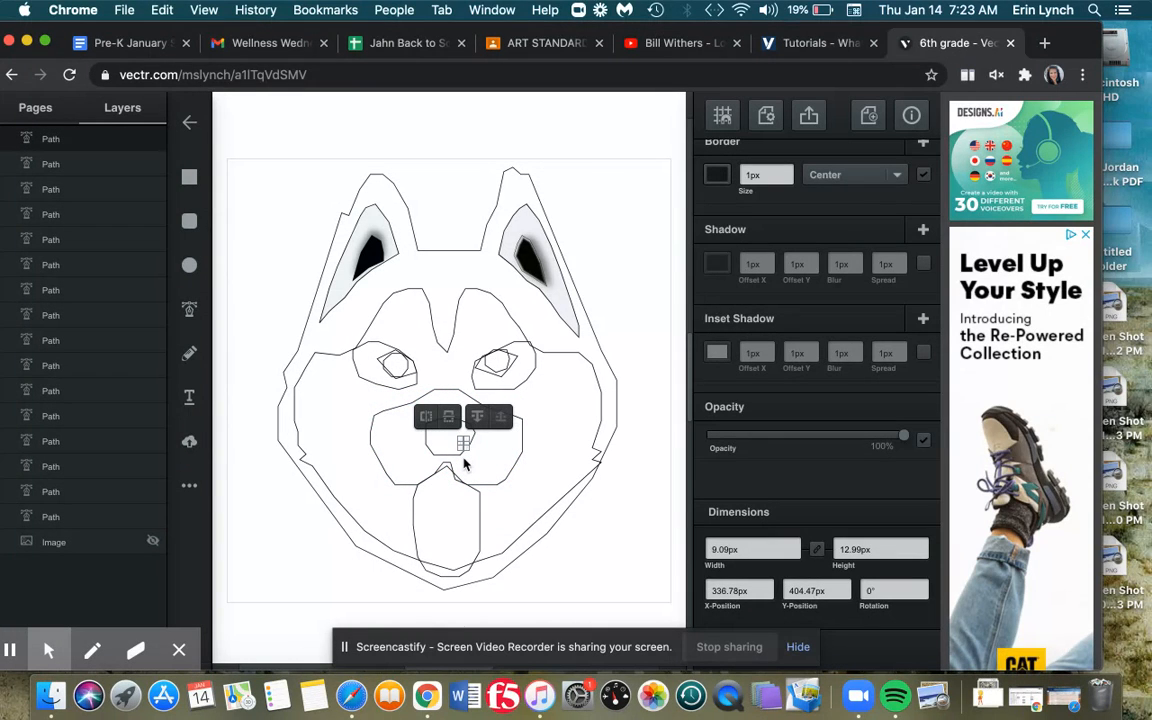
key(super+d)
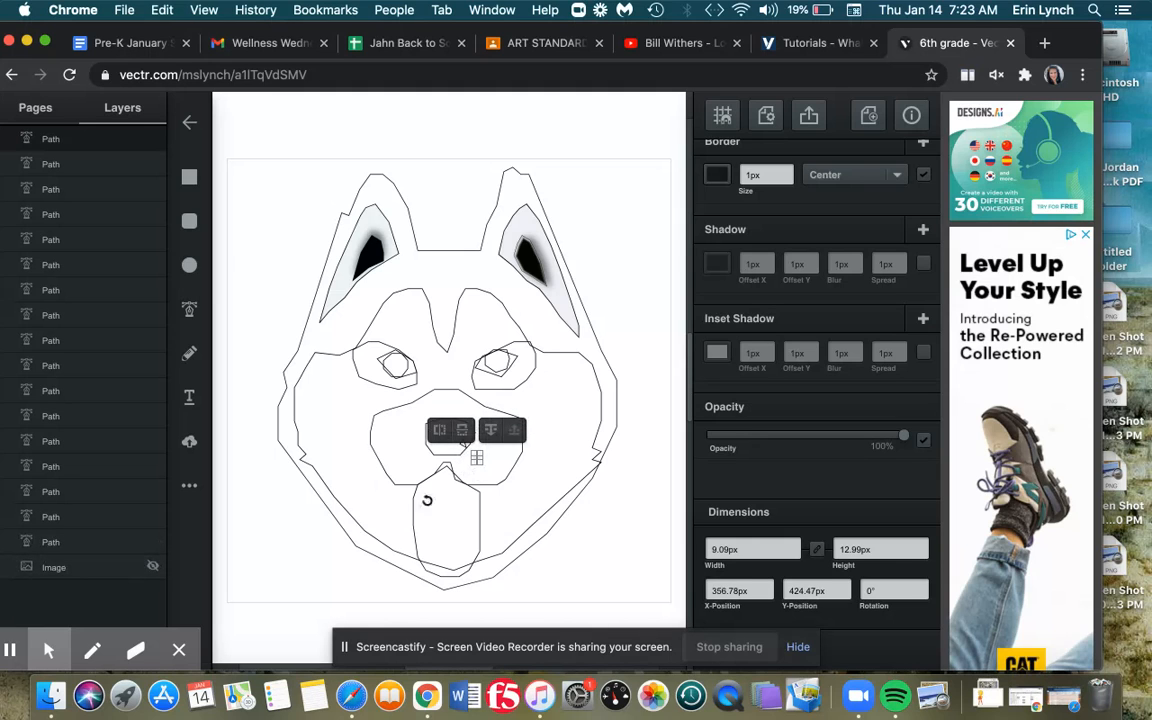
Move the duplicated nostril to the left side of the nose, at about X 302 px and Y 404 px.
click(373, 445)
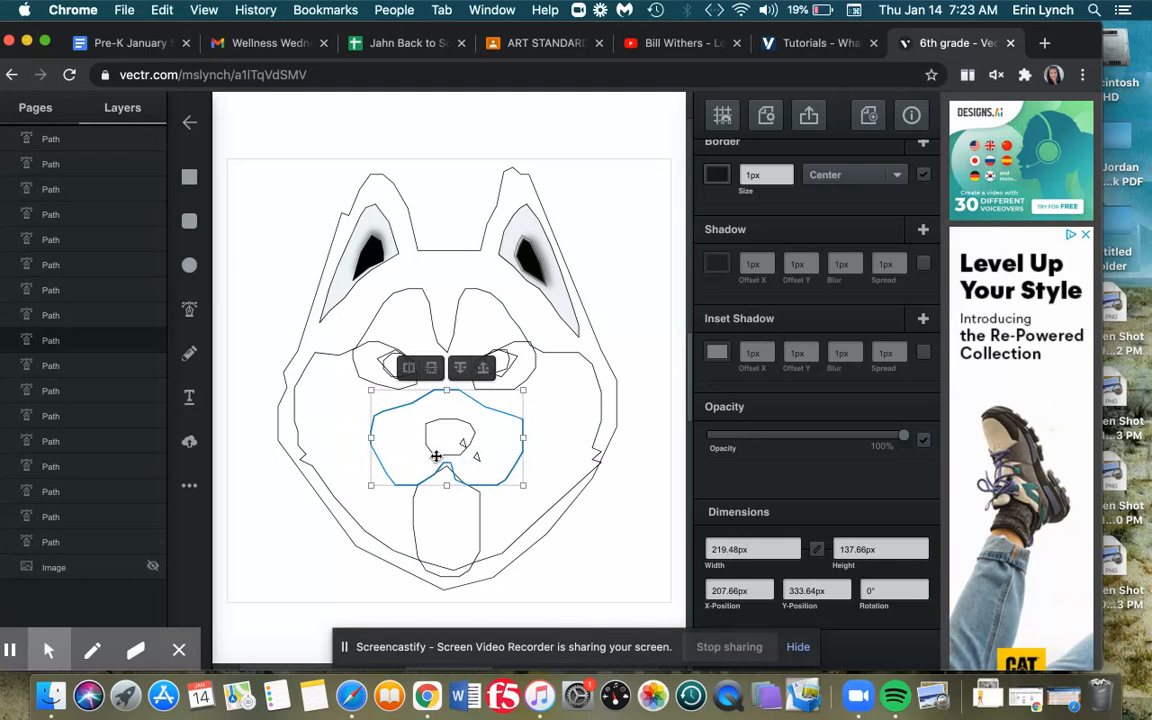
click(477, 456)
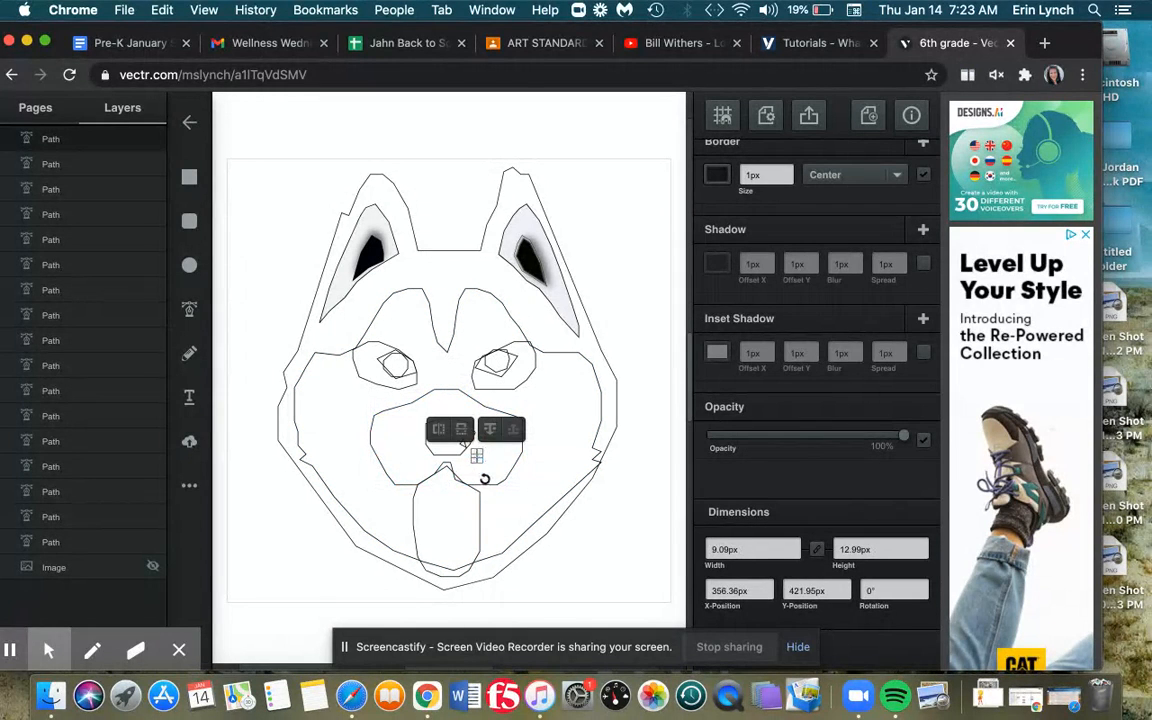
drag(485, 479, 485, 479)
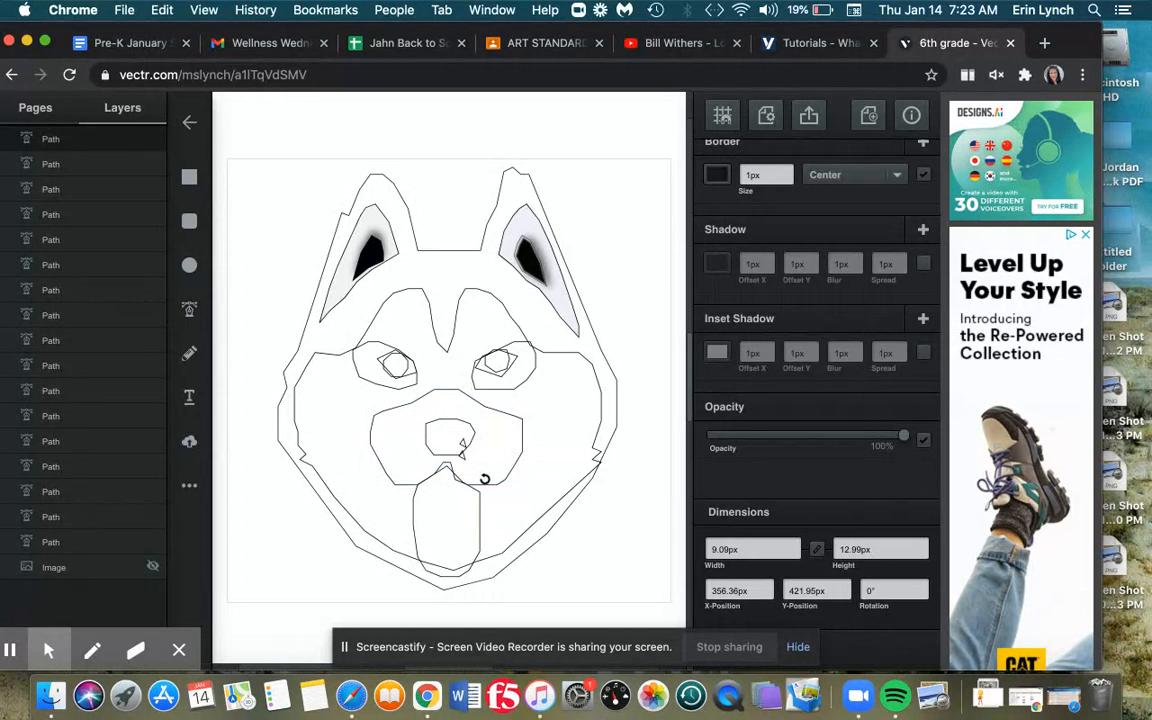
key(Left)
key(Left)
key(Left)
key(Up)
key(Up)
key(Up)
key(Left)
key(Left)
key(Left)
key(Left)
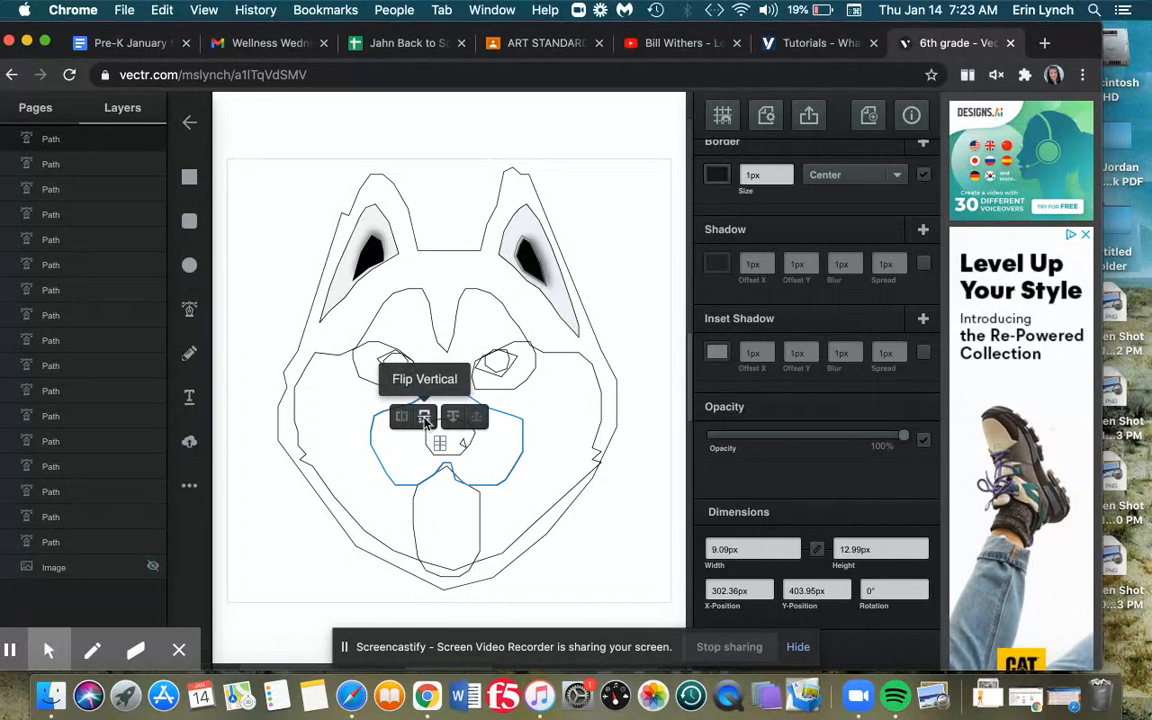
Flip the duplicated nostril horizontally to mirror the original one.
click(454, 419)
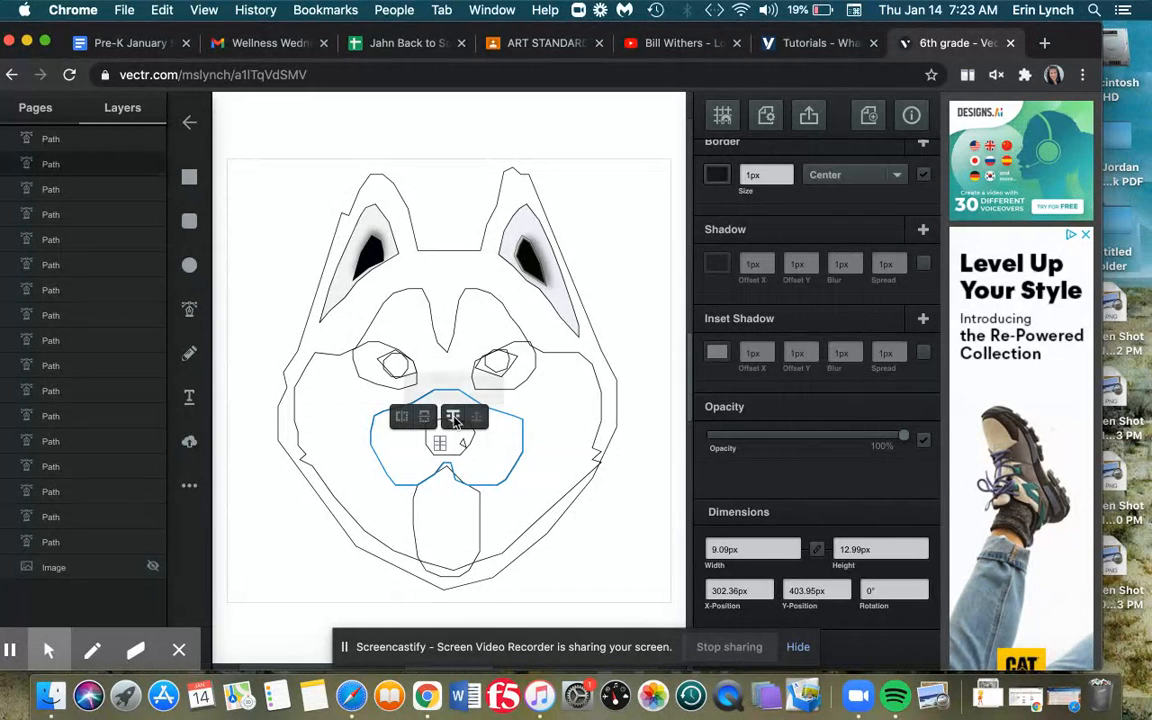
click(454, 419)
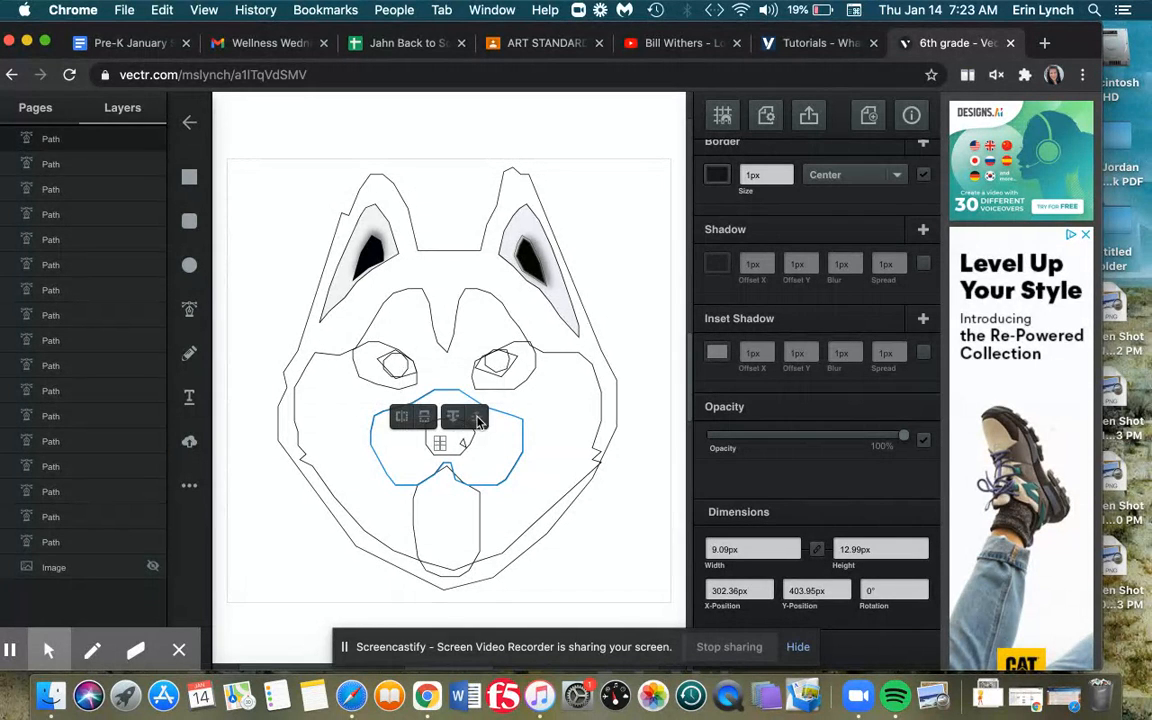
click(454, 419)
click(426, 420)
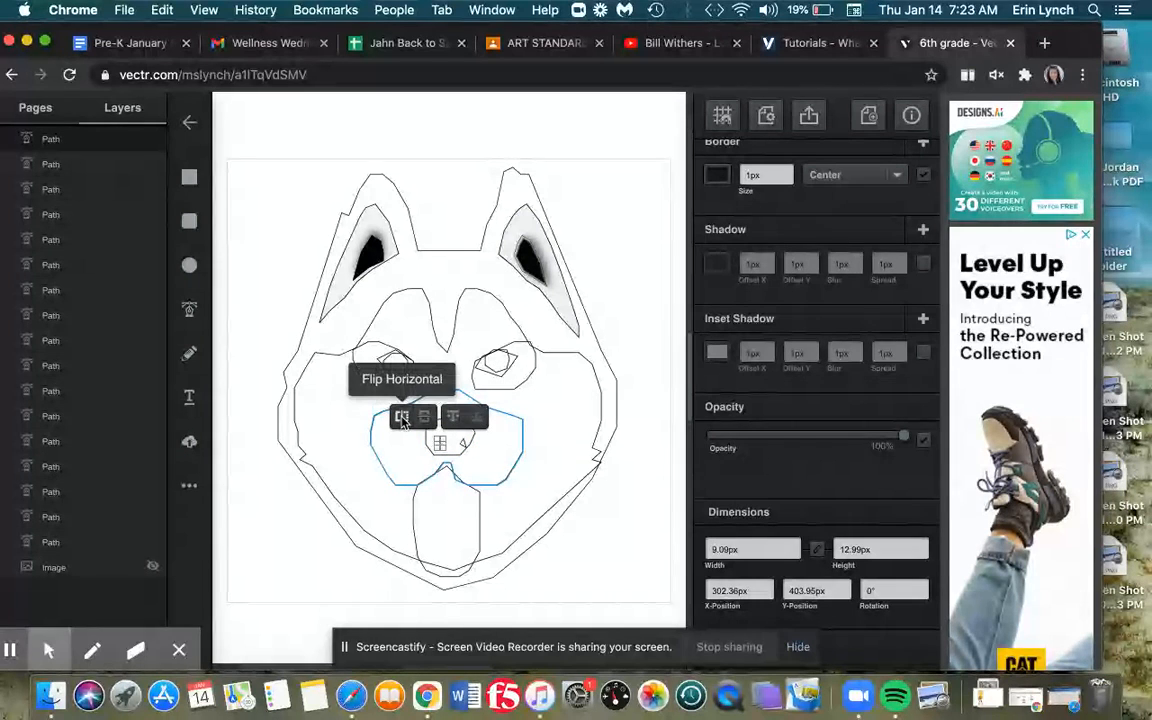
click(400, 418)
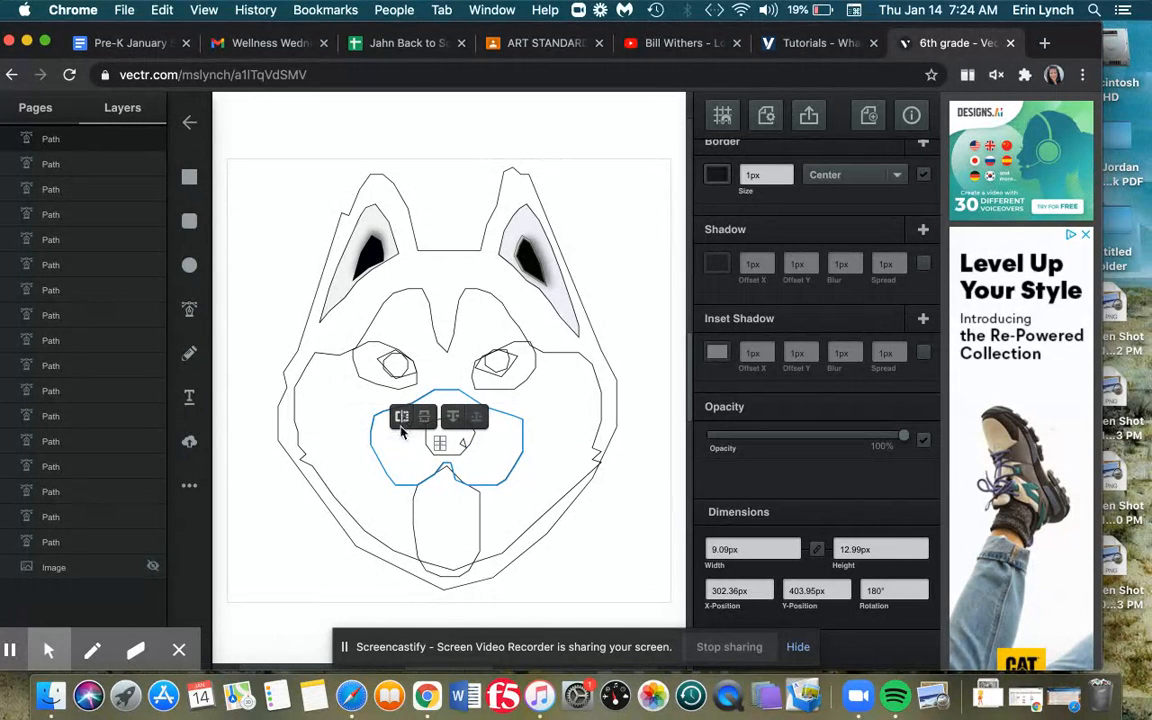
click(412, 453)
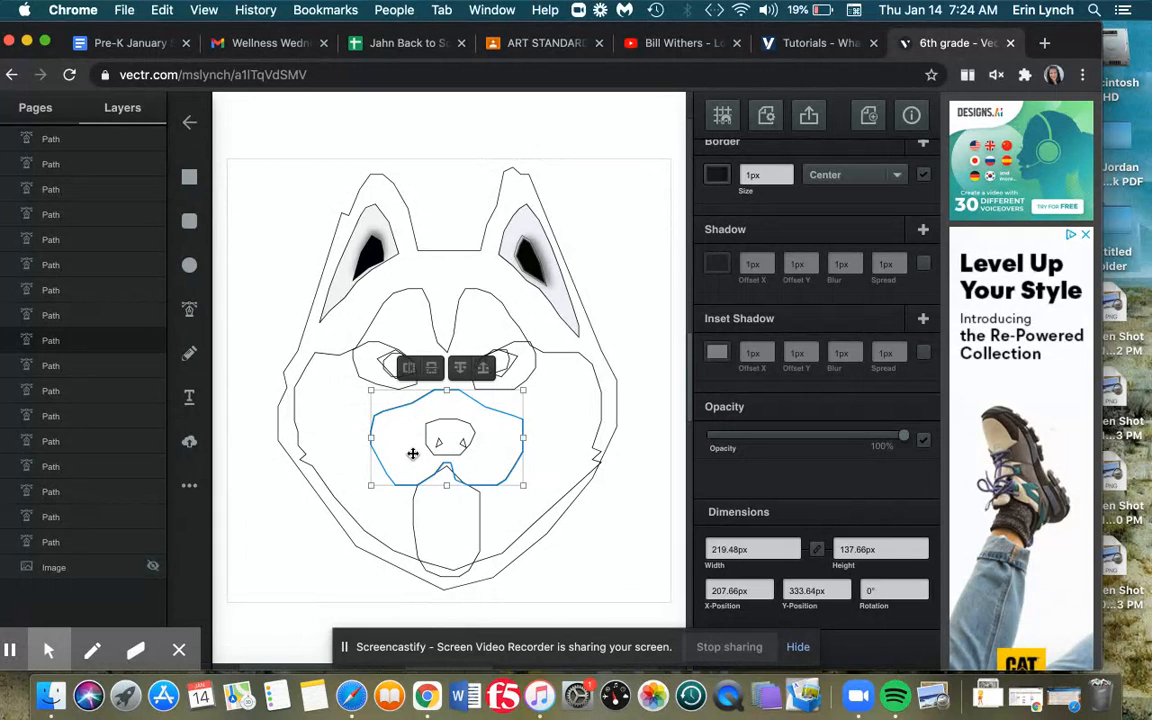
Shift the mirrored nostril further left within the nose, to an X position of about 294 px.
click(439, 442)
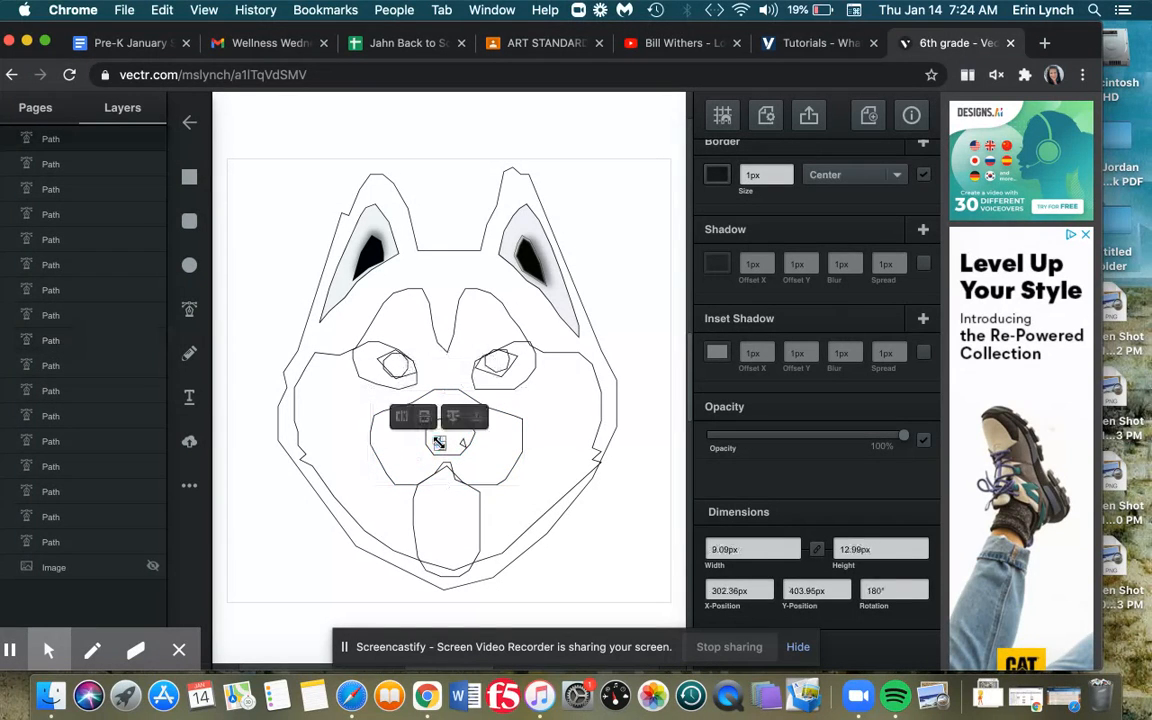
click(439, 442)
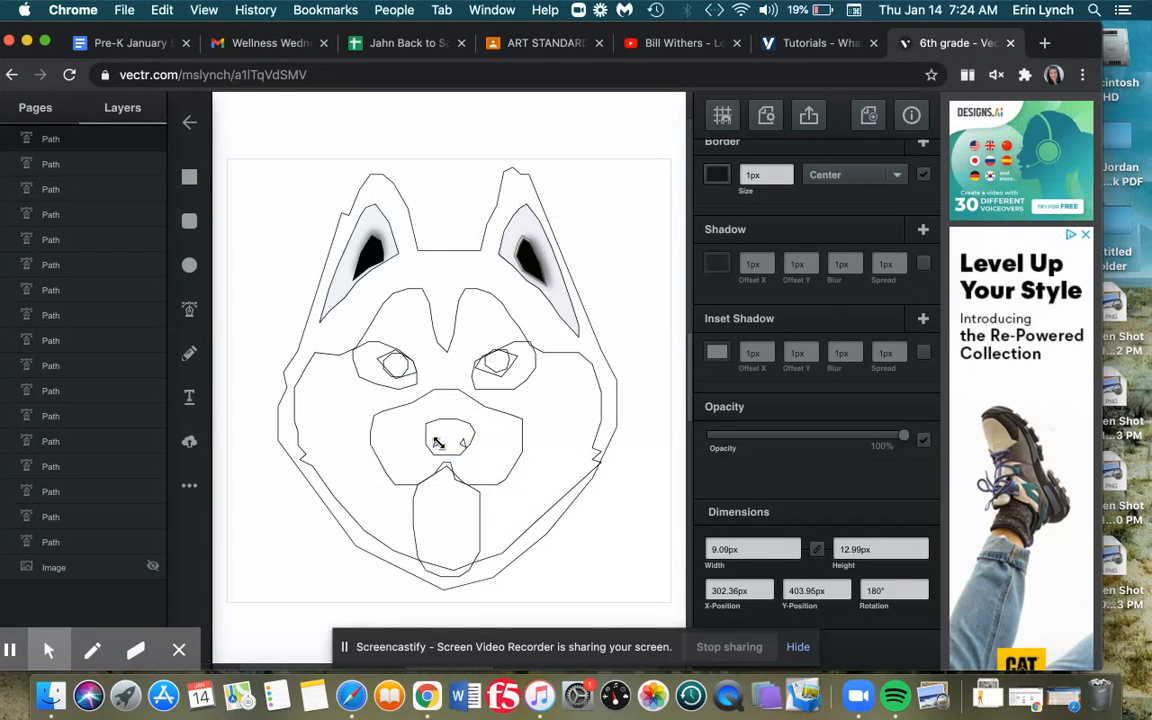
click(437, 442)
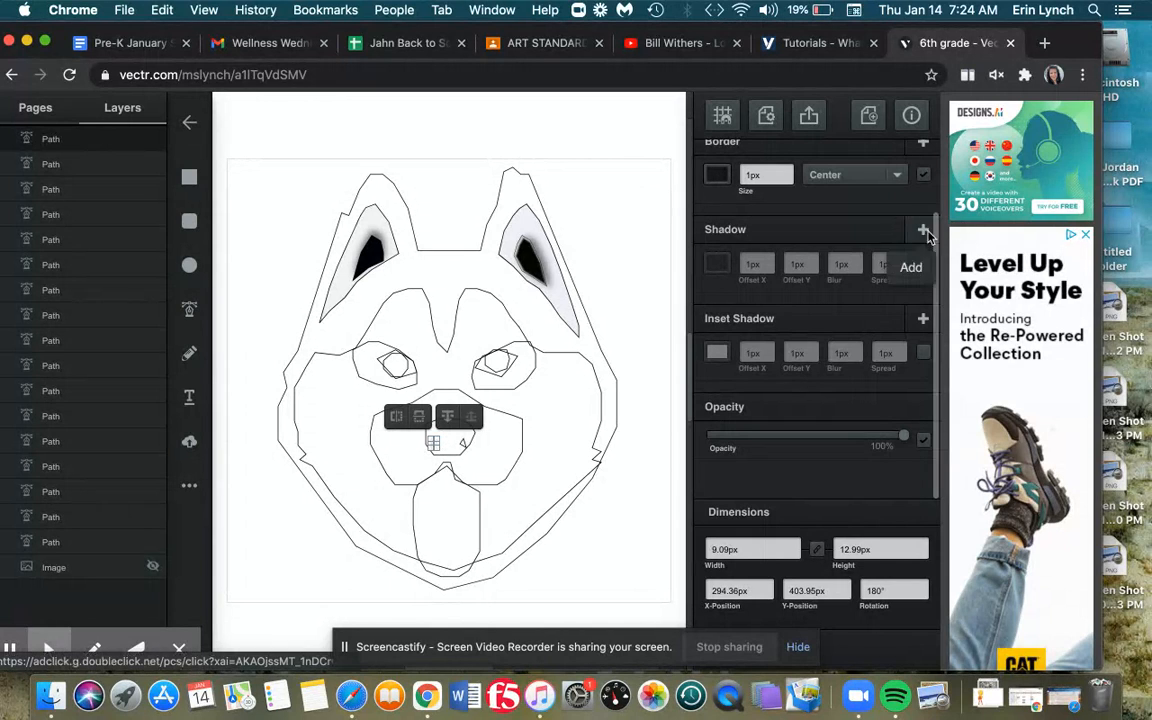
Fill the left nostril with a solid black background color.
scroll(926, 160, up, 2)
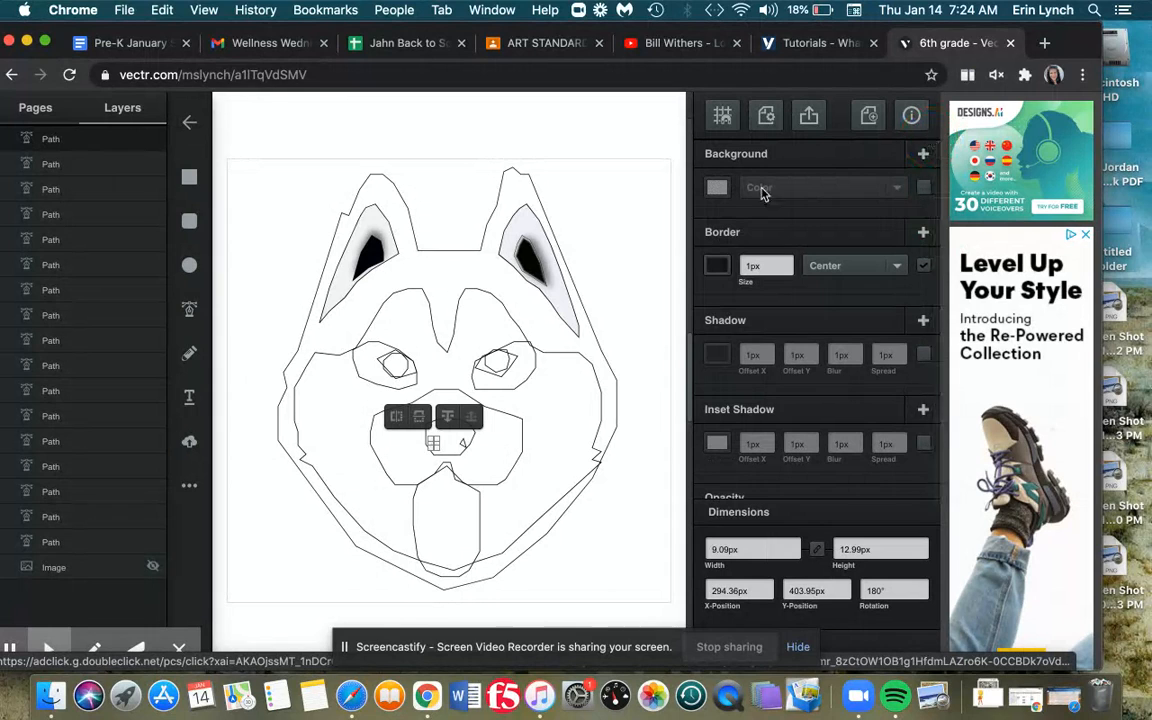
click(717, 188)
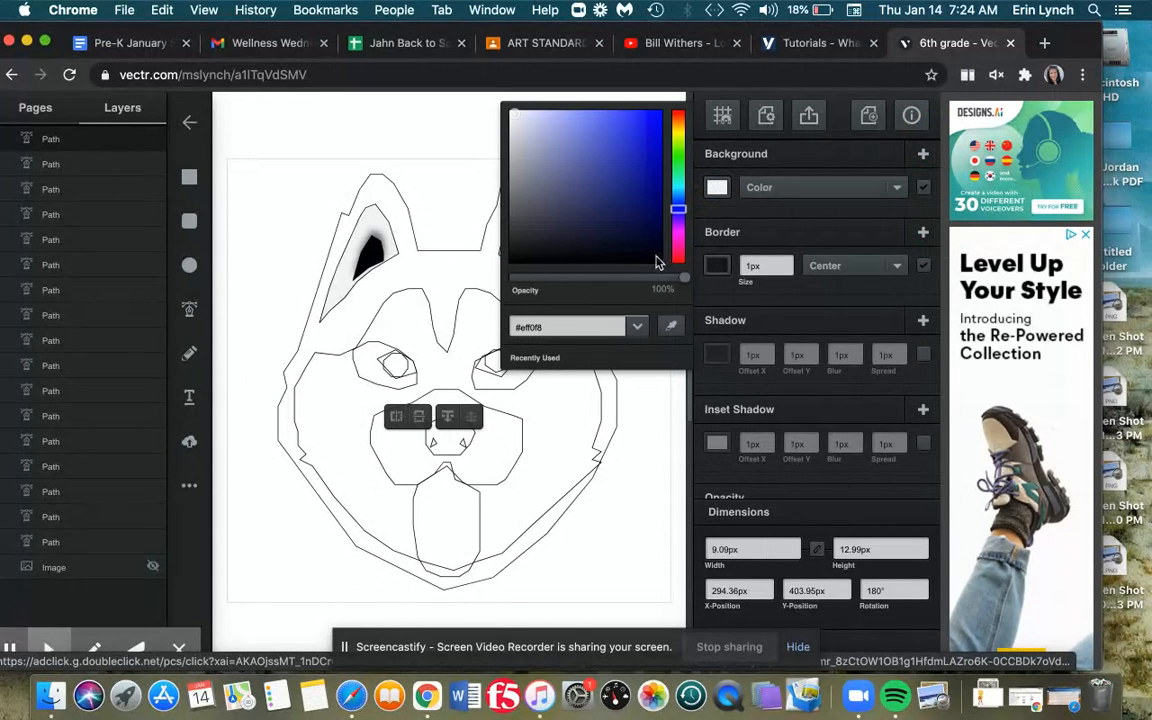
click(651, 258)
click(636, 417)
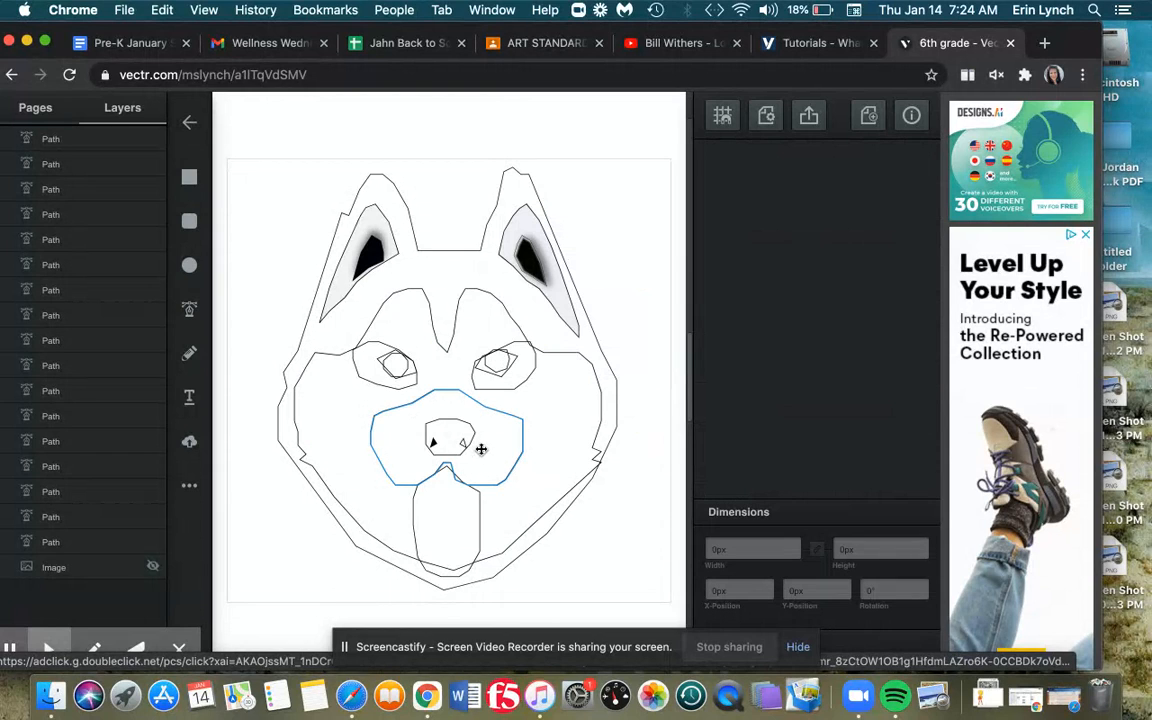
click(433, 442)
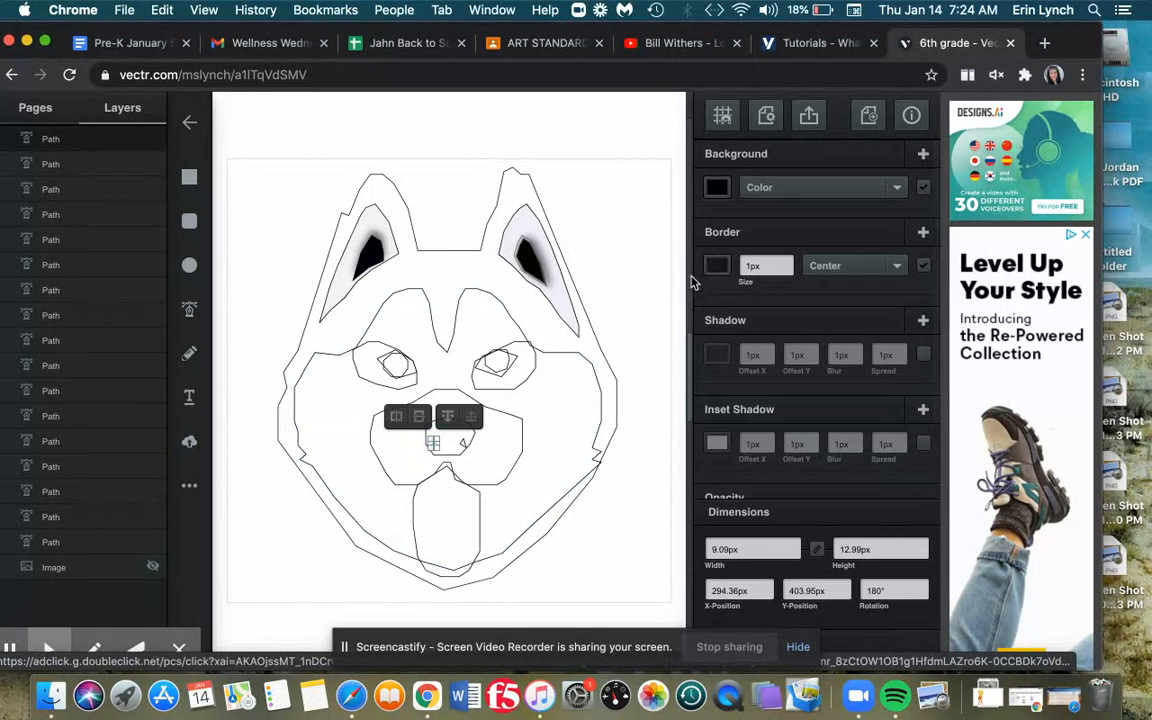
Fill the right nostril with the near-black background color #030303.
click(463, 443)
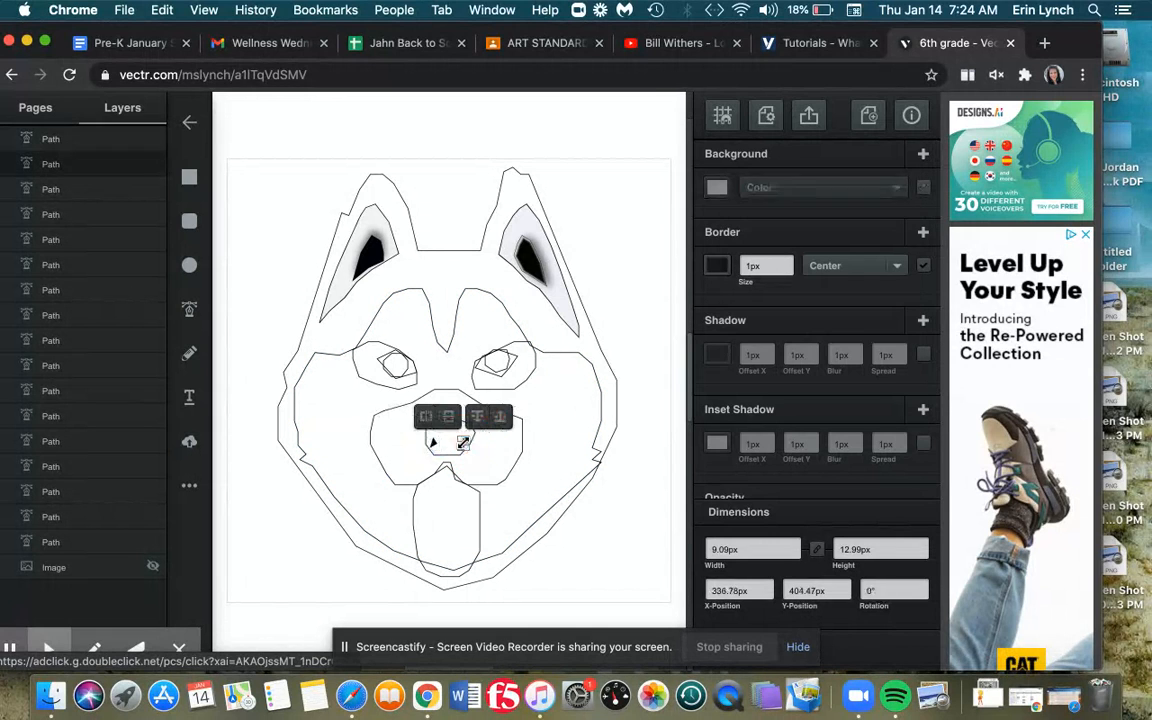
click(716, 188)
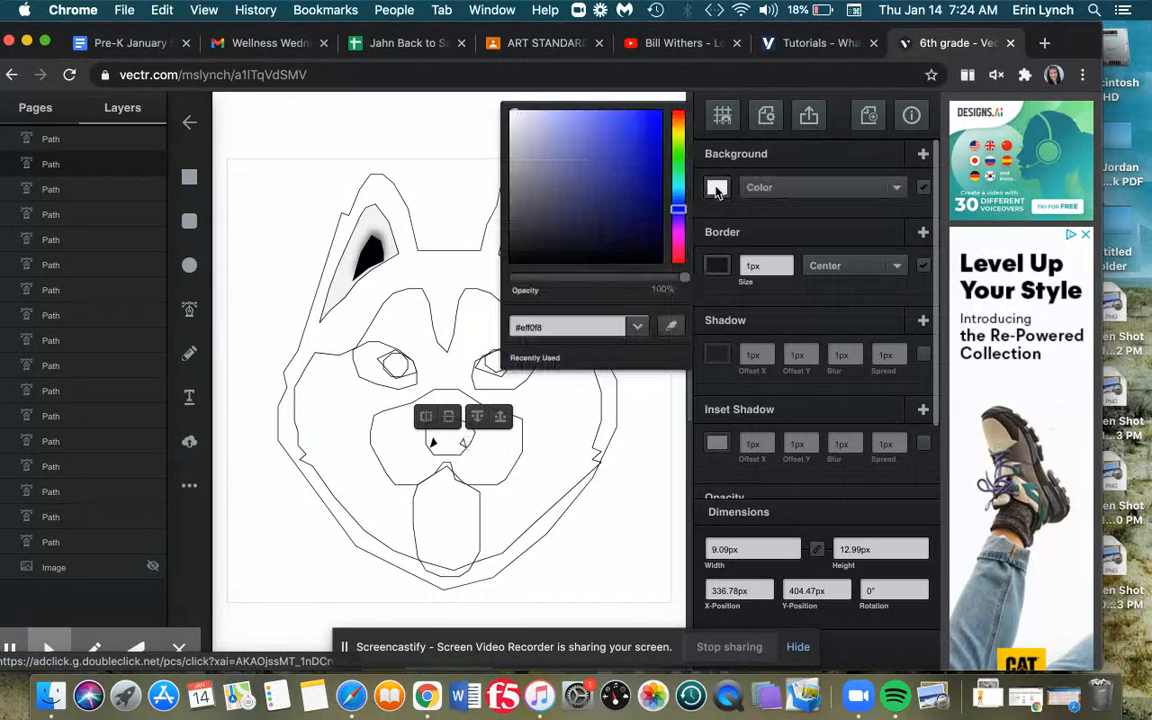
click(517, 260)
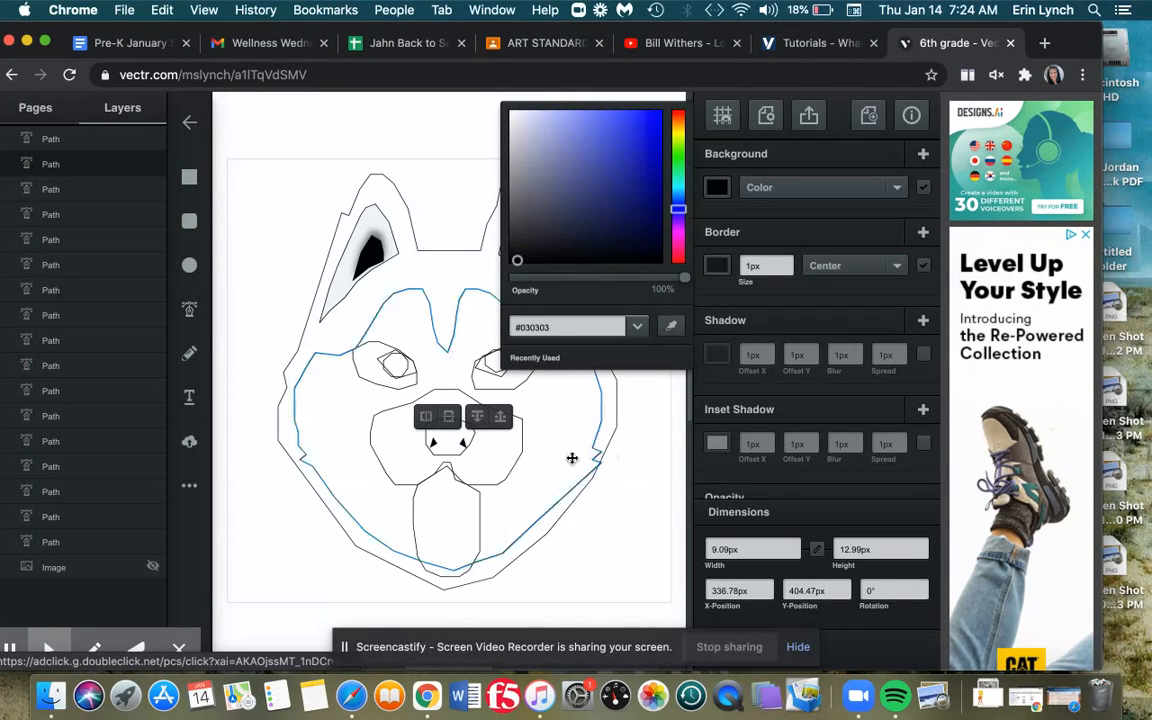
click(456, 461)
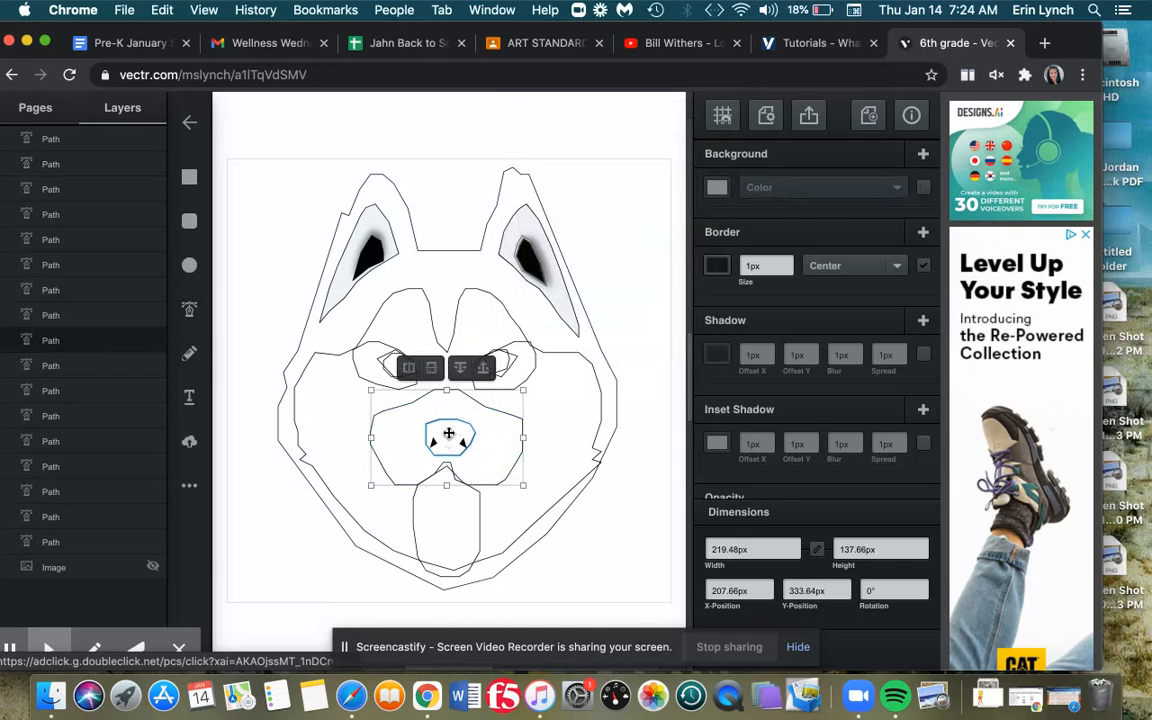
Fill the nose shape around the nostrils with the dark gray background color #45464d.
click(450, 440)
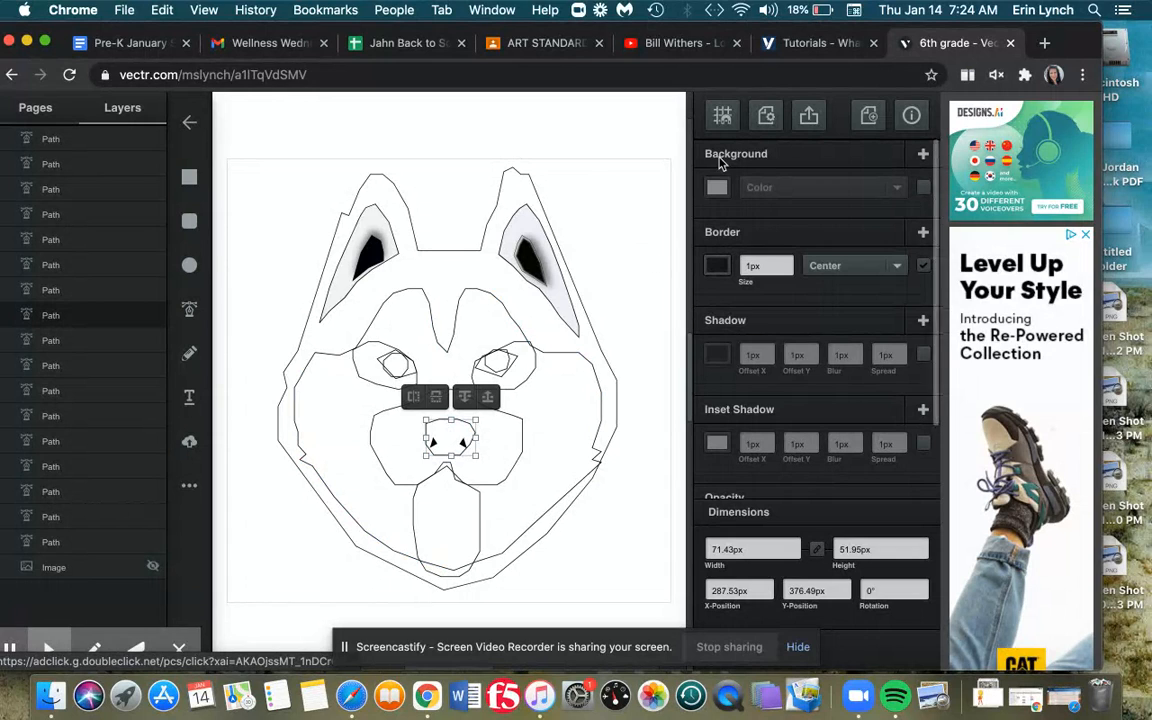
click(716, 189)
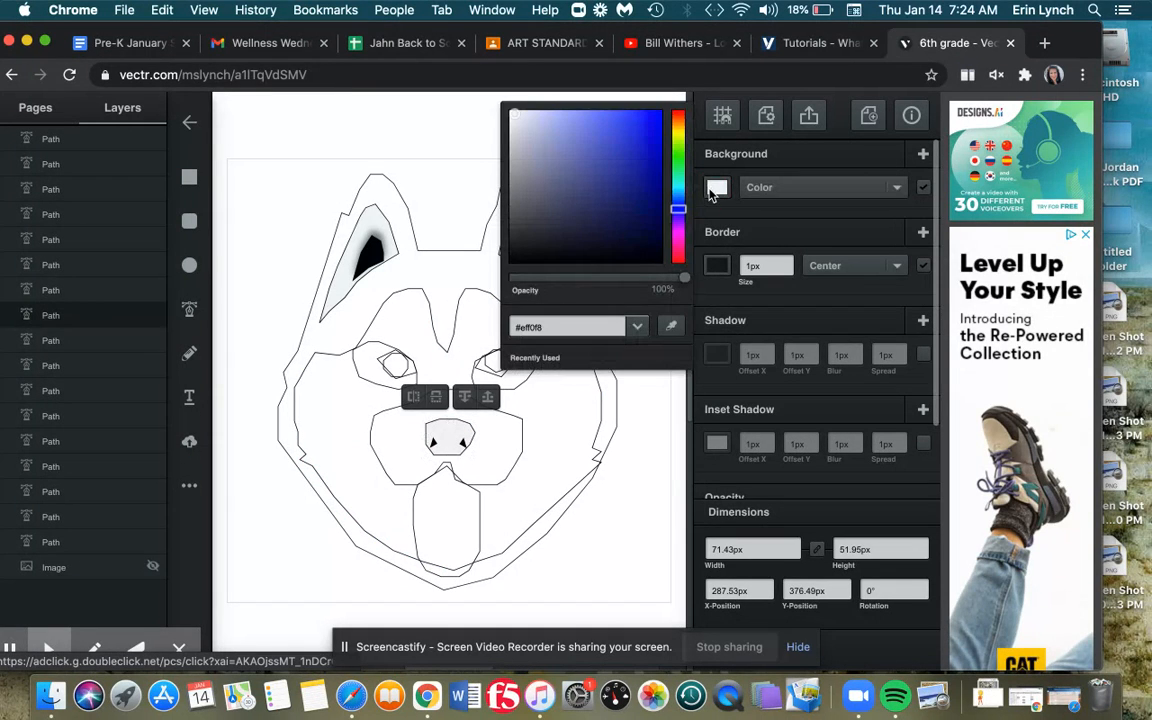
click(520, 237)
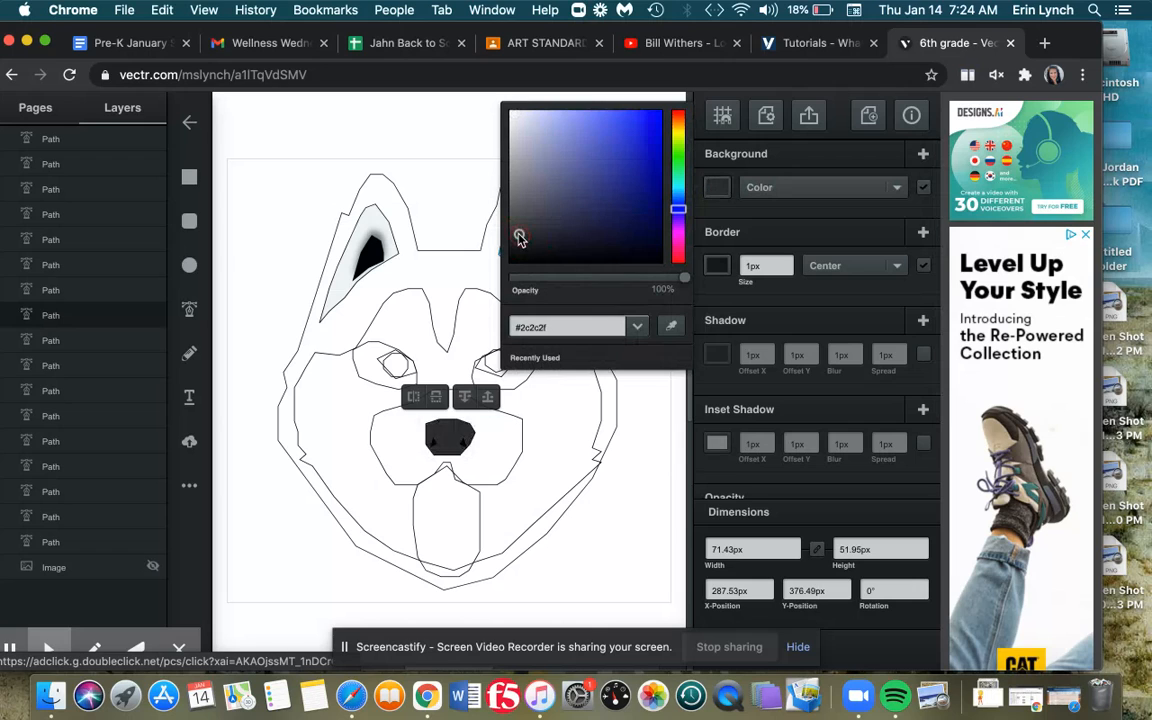
click(524, 218)
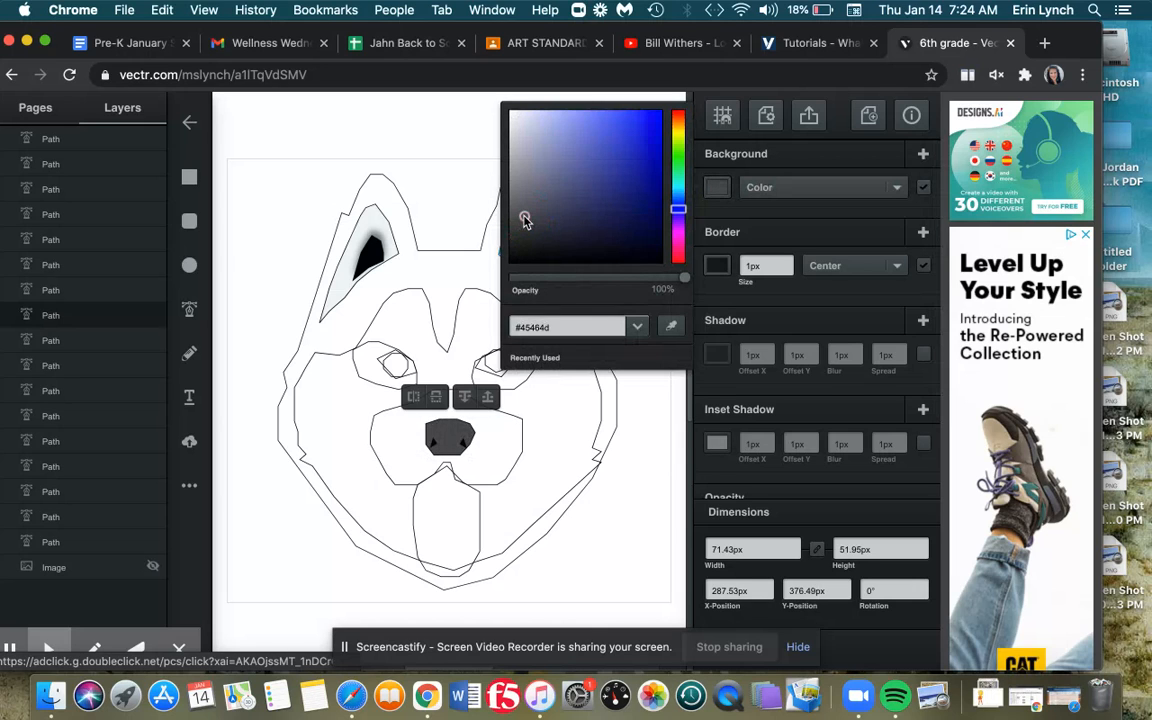
Give the muzzle shape around the nose a Linear Gradient background.
click(472, 455)
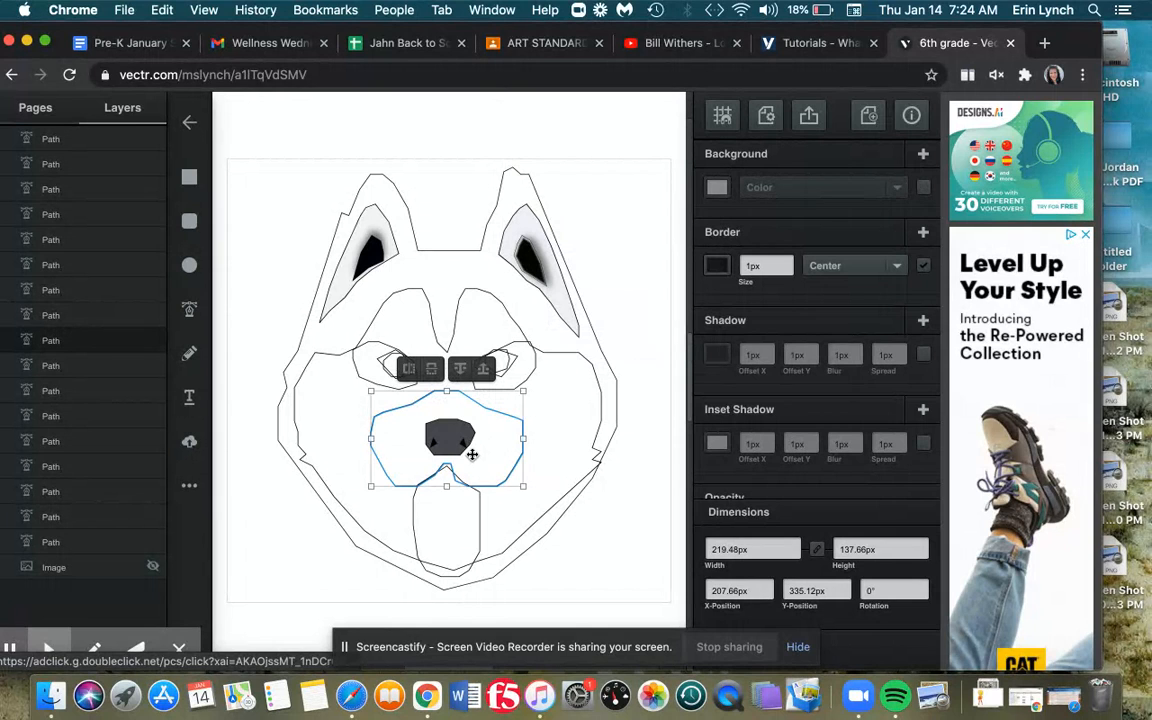
click(717, 188)
click(717, 189)
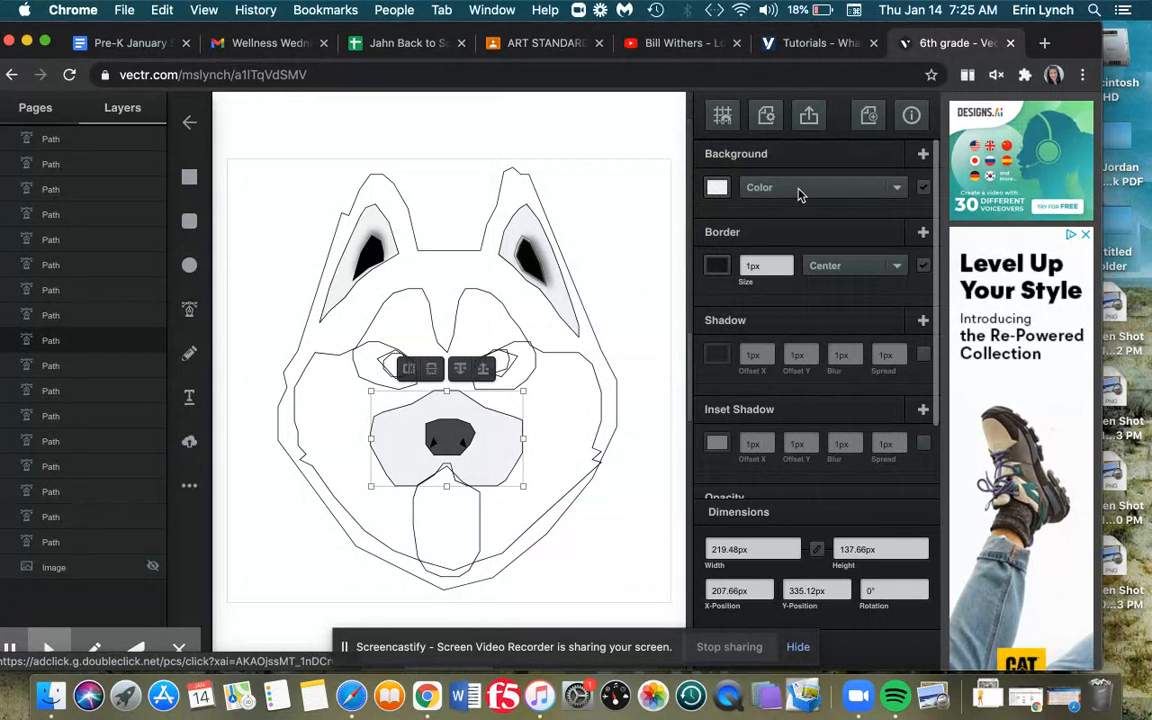
click(895, 188)
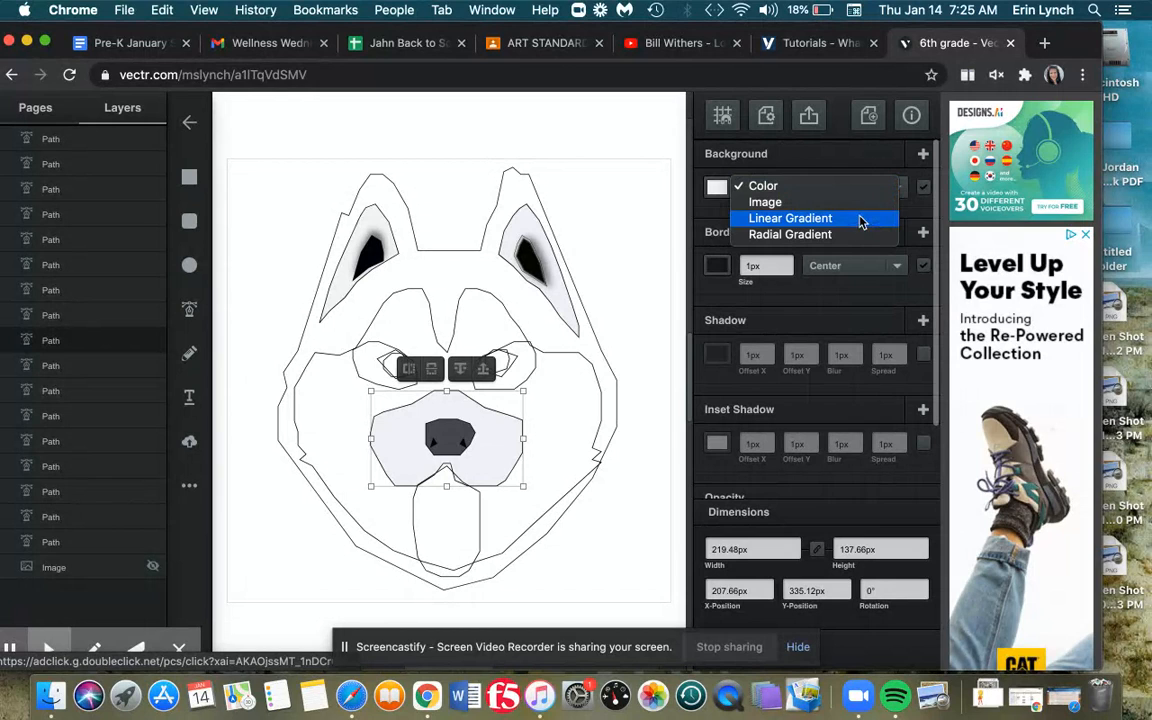
click(860, 219)
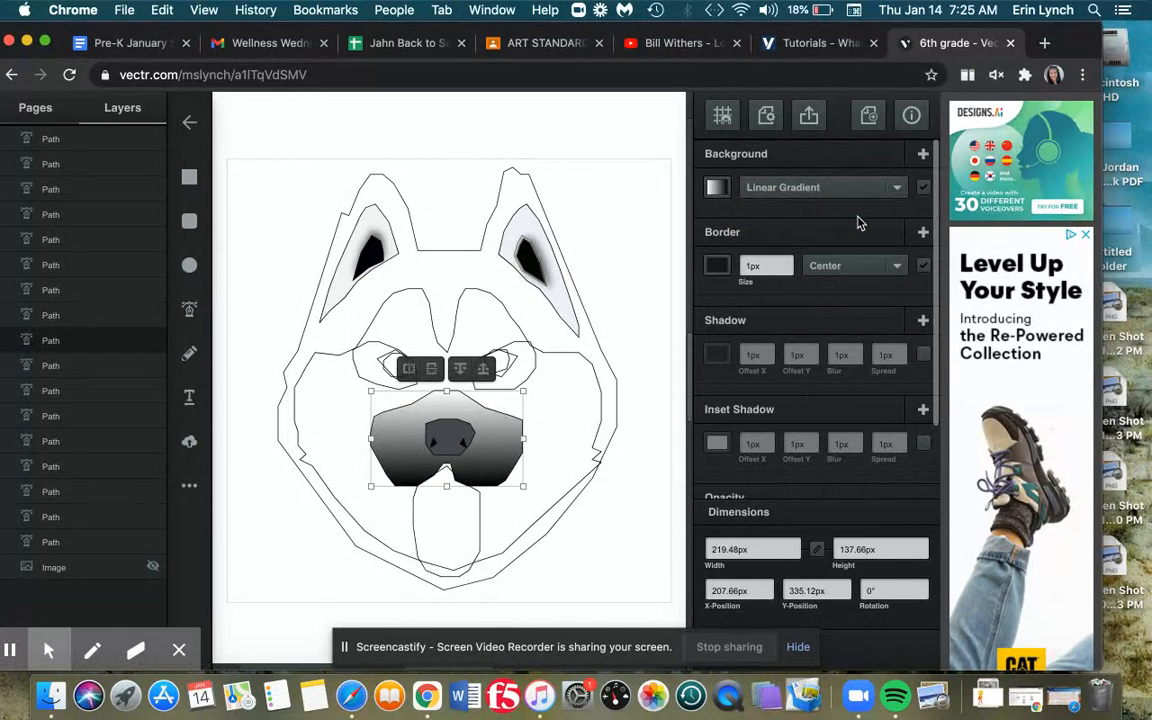
Try a Radial Gradient on the muzzle shape, and settle on a solid pale Color background instead.
click(895, 188)
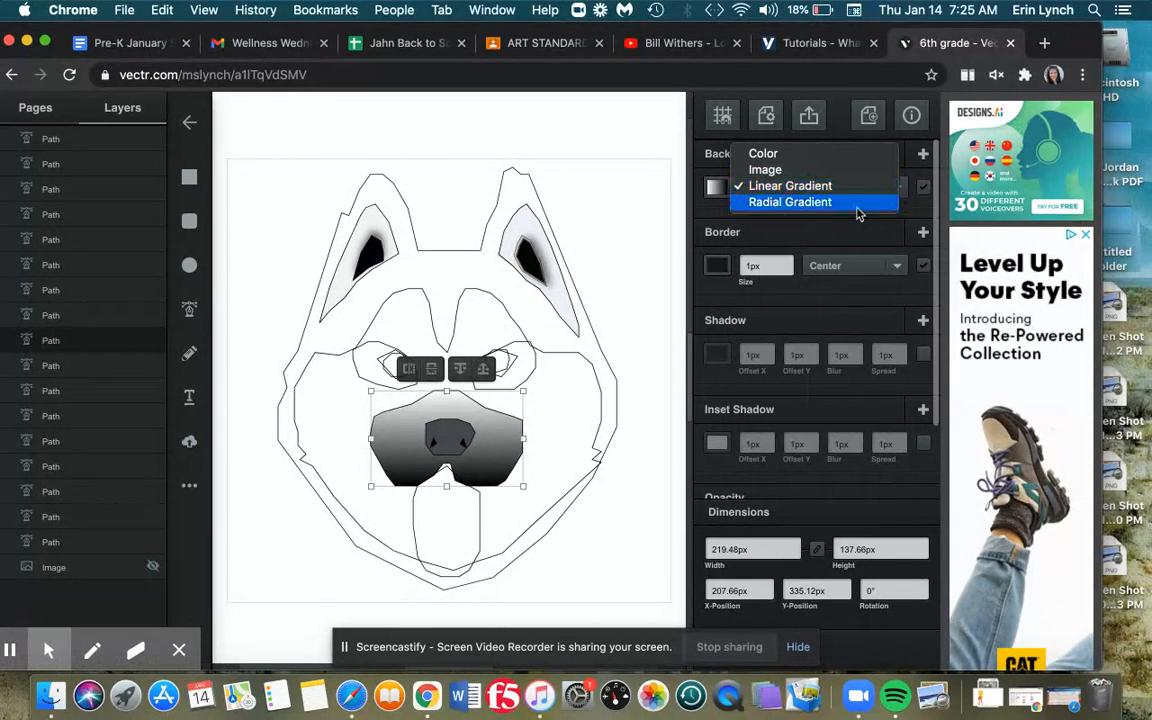
click(851, 203)
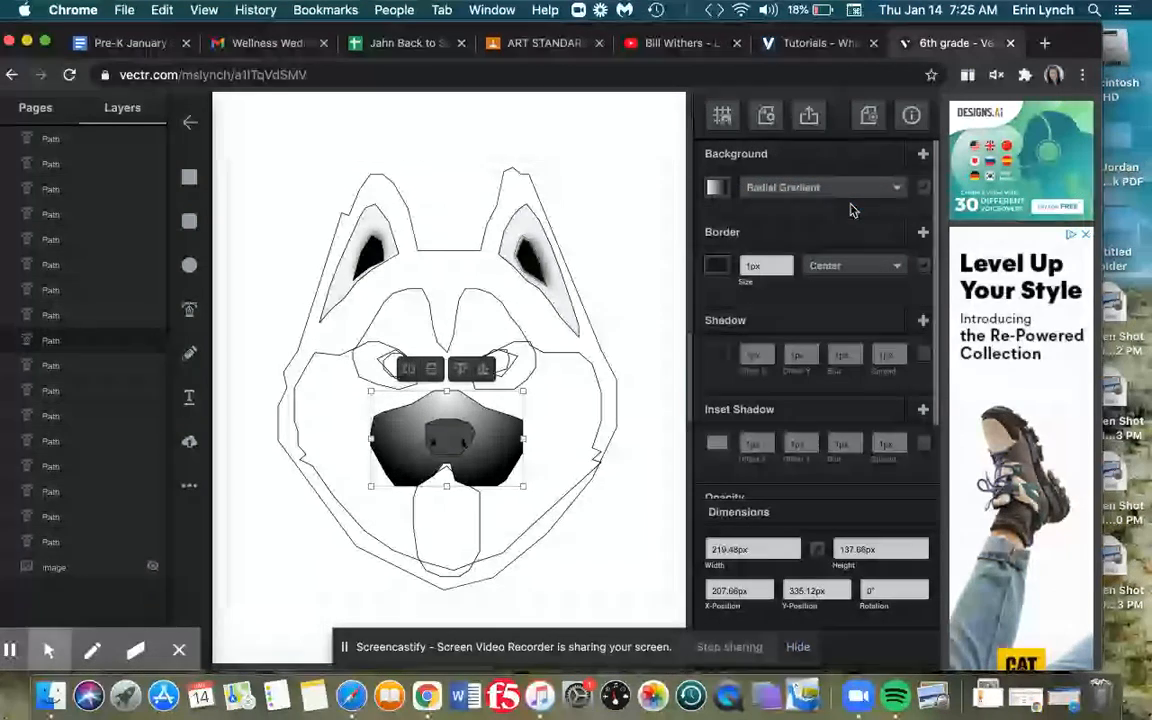
click(895, 187)
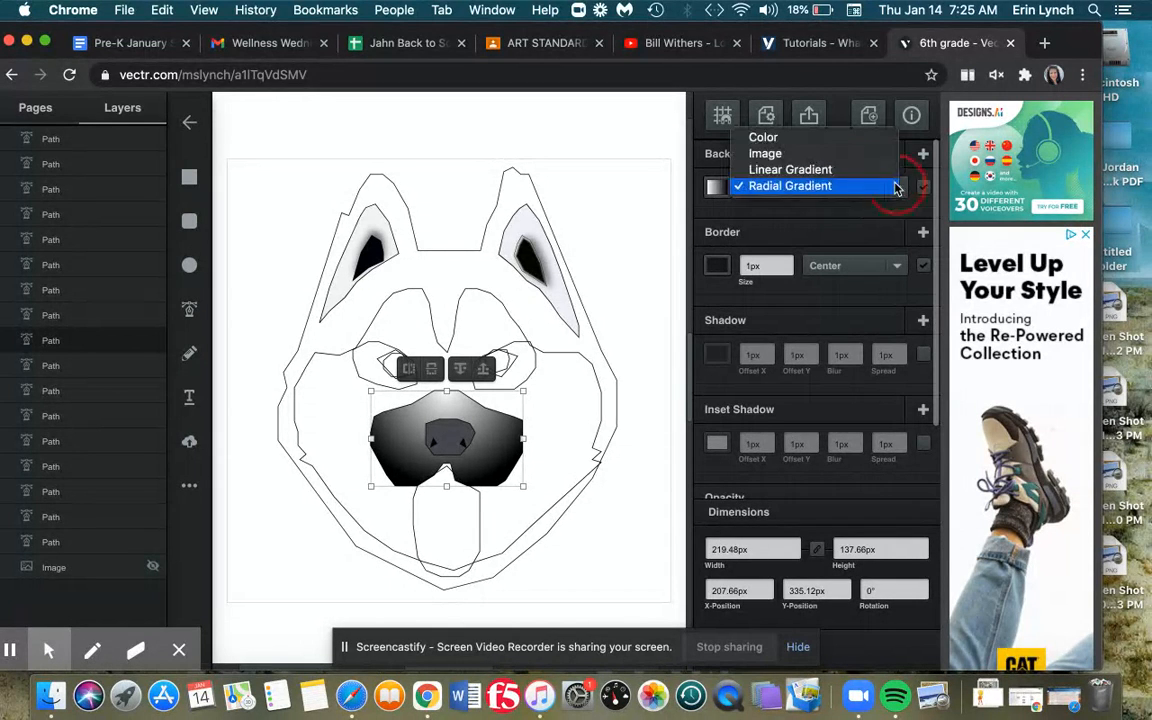
click(803, 140)
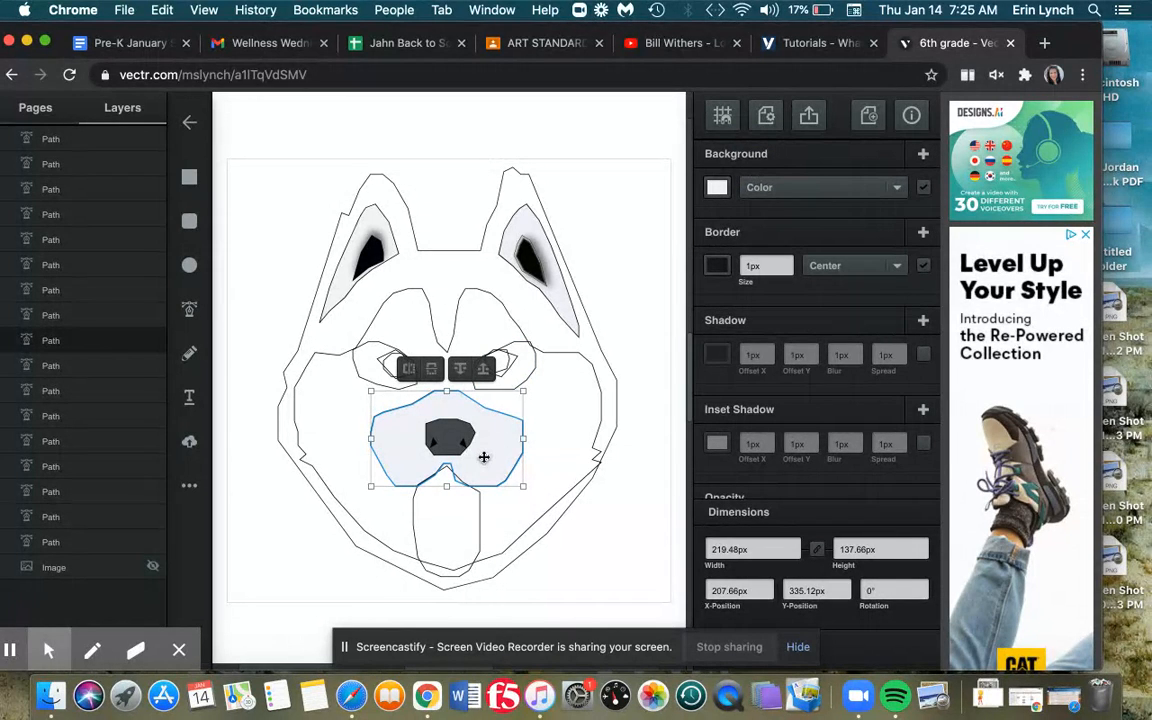
Fill the tongue shape below the muzzle with the dusty pink background color #b9809d.
click(445, 514)
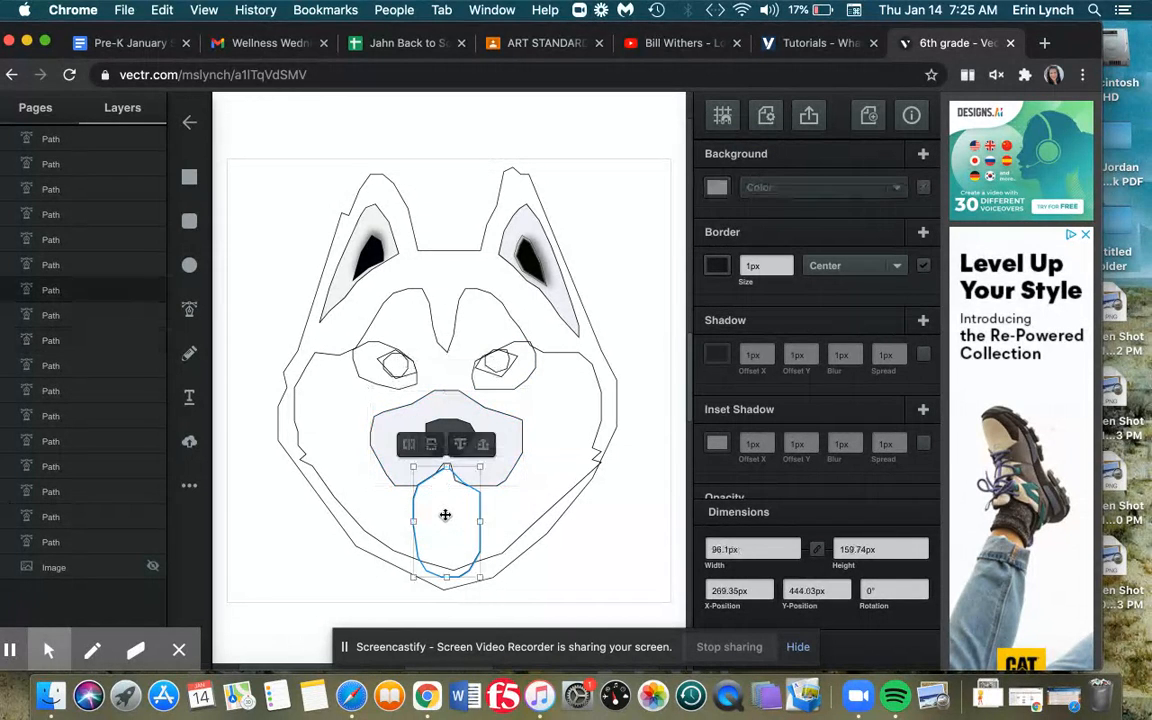
click(717, 189)
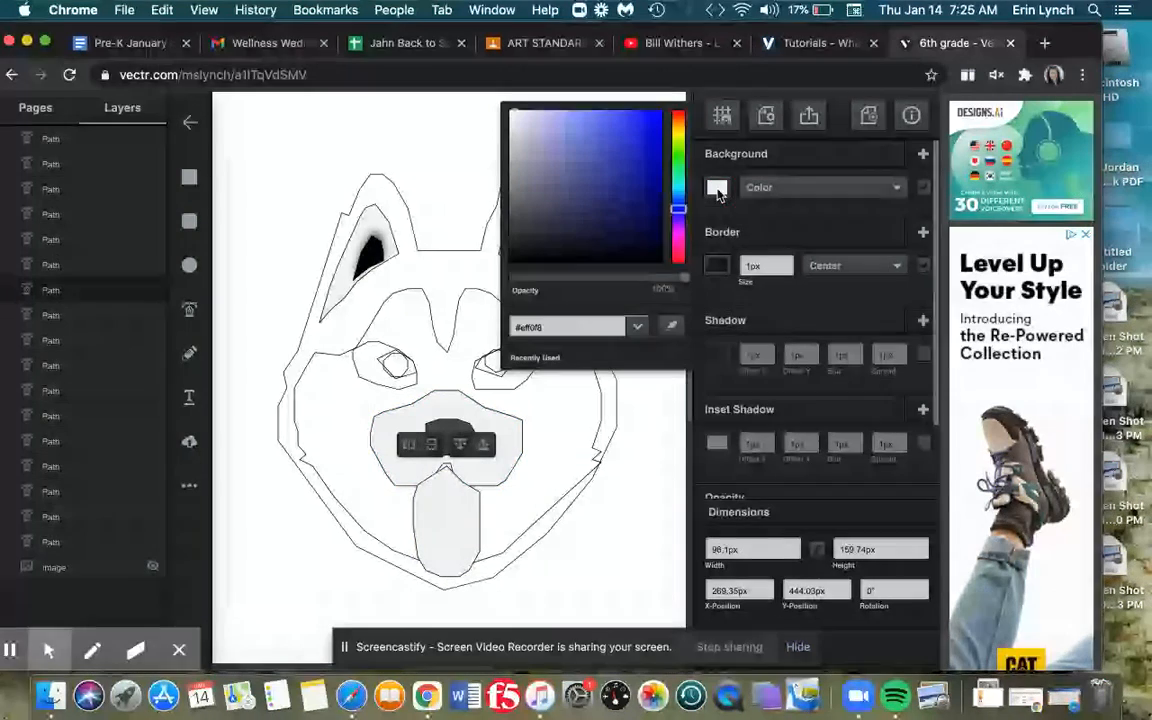
click(677, 233)
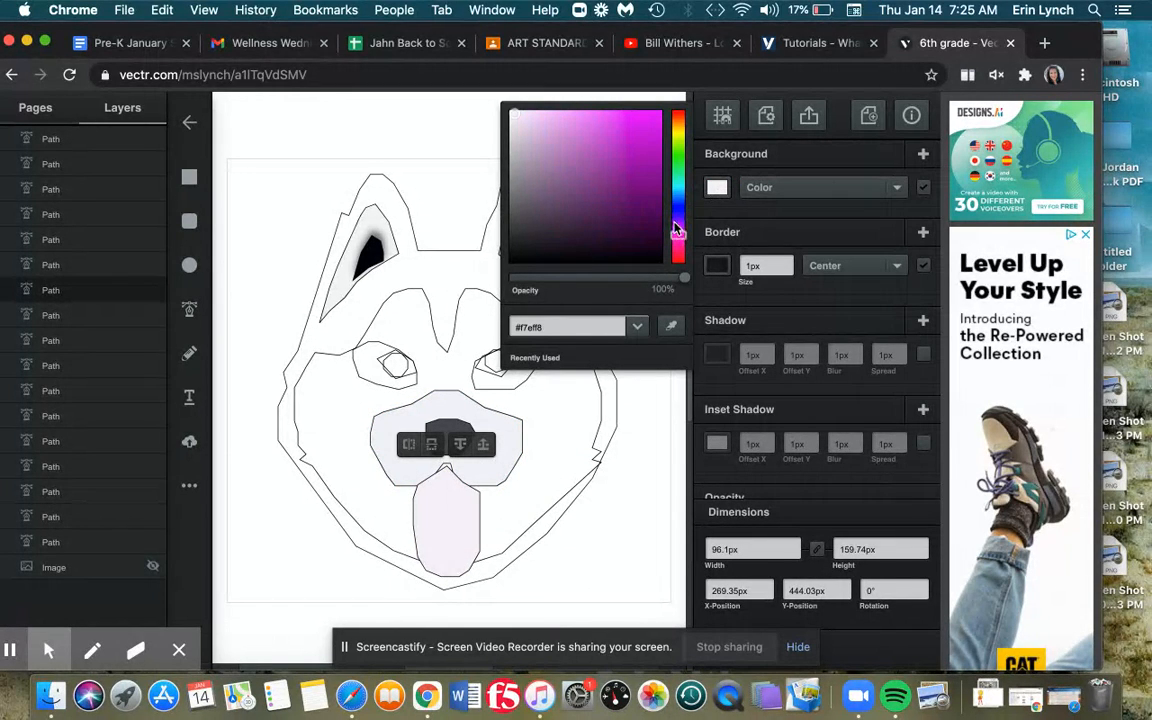
click(677, 240)
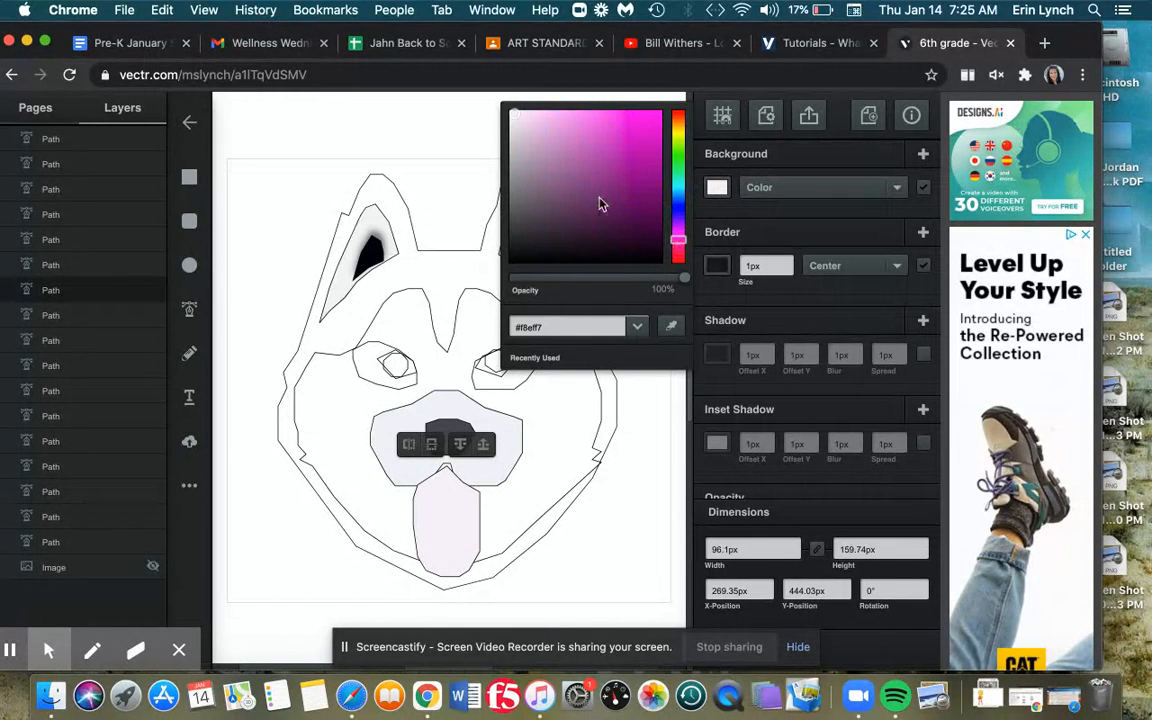
click(536, 124)
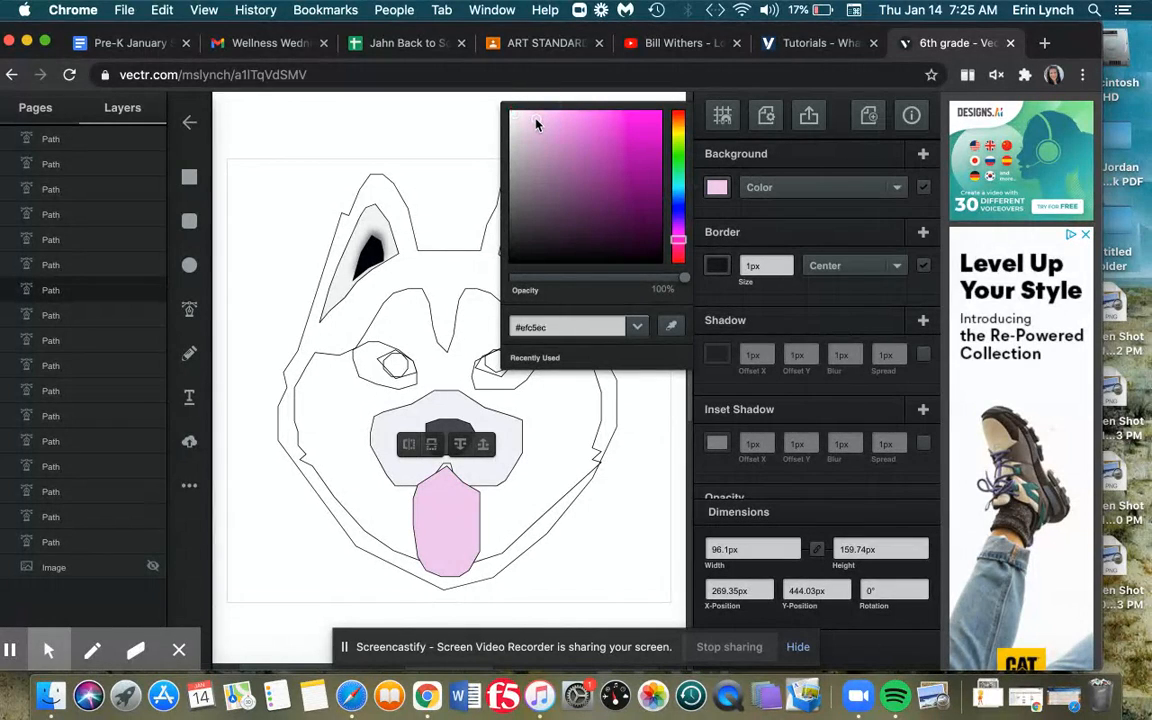
click(562, 122)
click(584, 122)
click(549, 142)
click(677, 254)
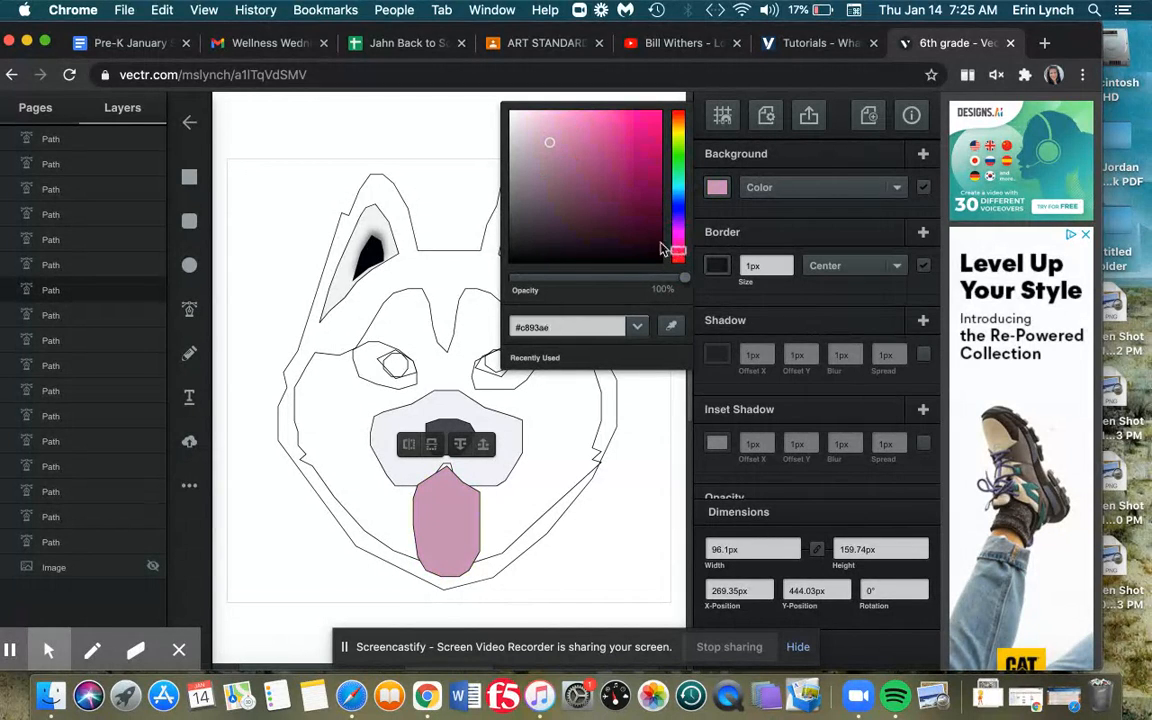
click(550, 128)
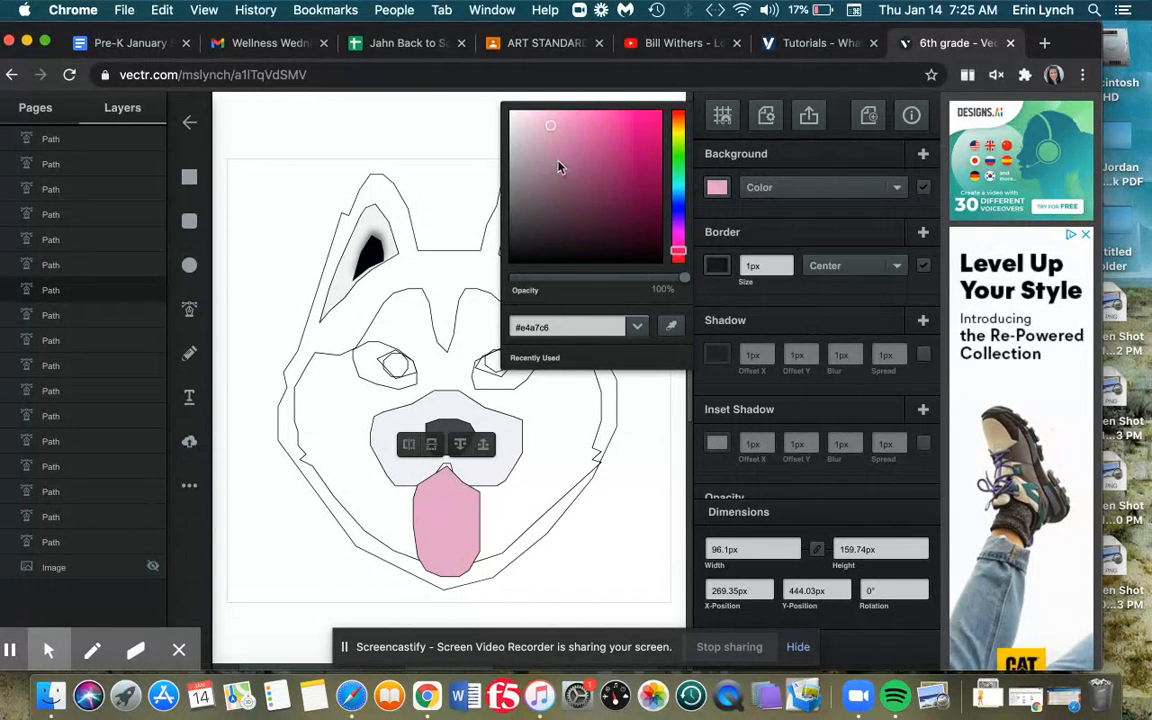
click(556, 152)
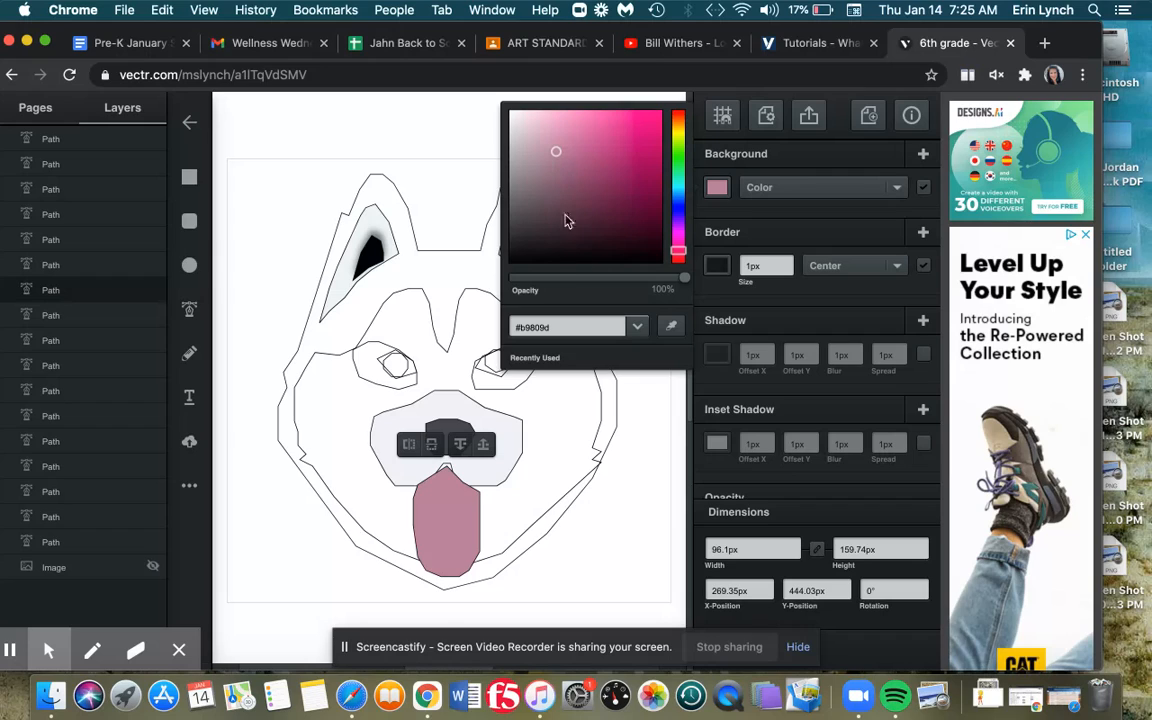
click(443, 515)
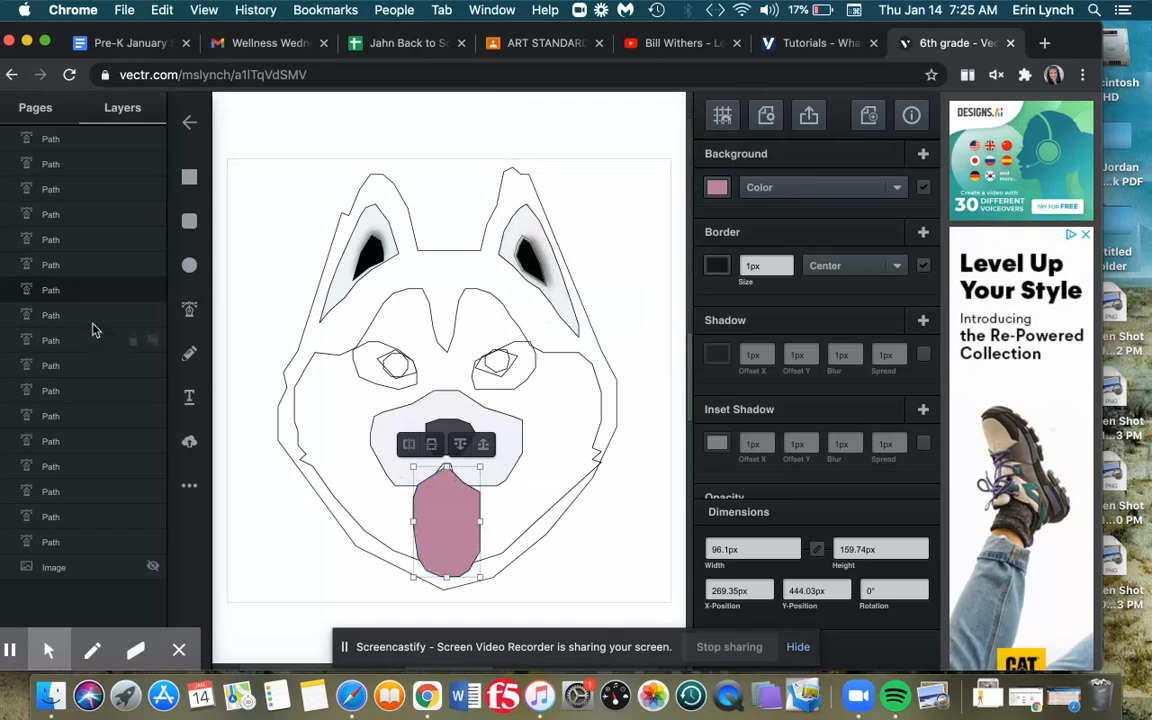
Reorder the tongue's layer beneath the muzzle's and shift the tongue up to a Y-Position of 434.03px.
click(62, 278)
drag(62, 278, 60, 318)
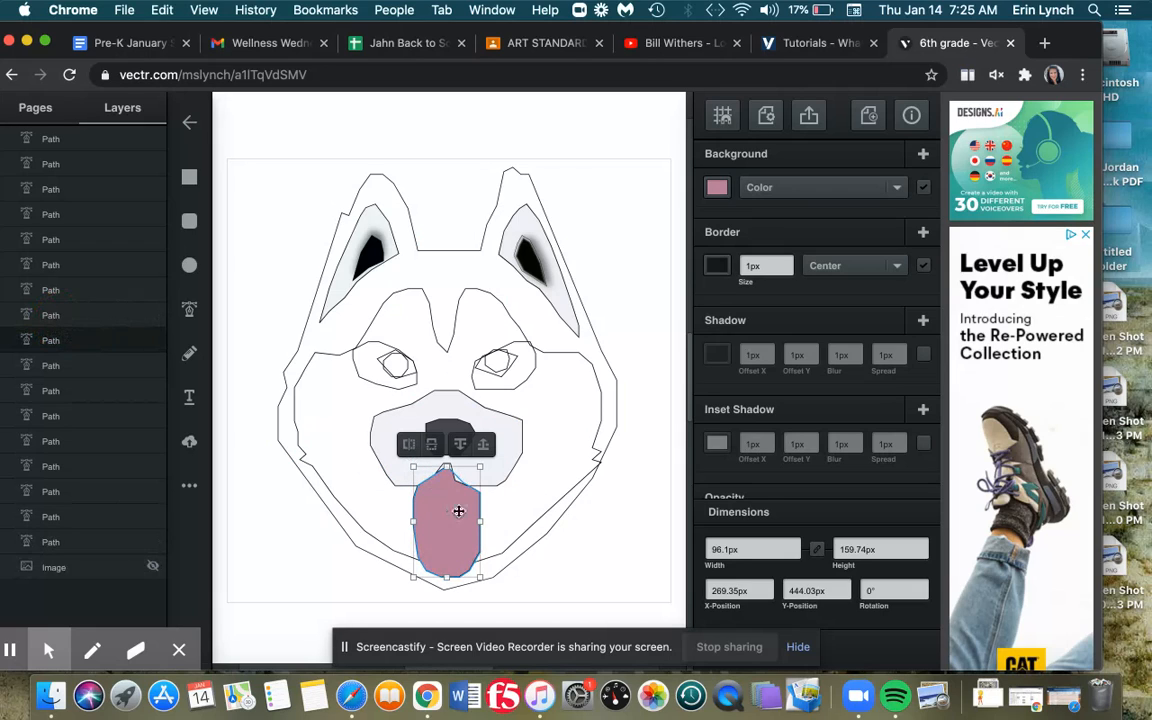
drag(443, 532, 443, 527)
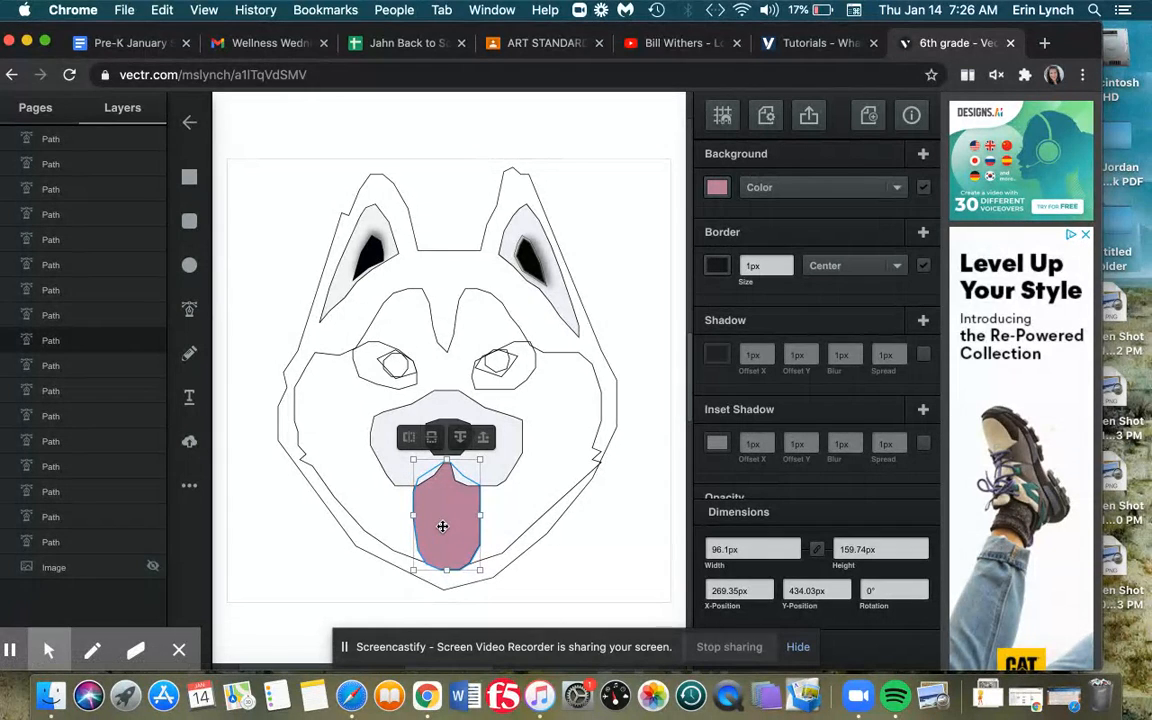
Fill the outer head shape with a white-to-black Linear Gradient background.
click(440, 267)
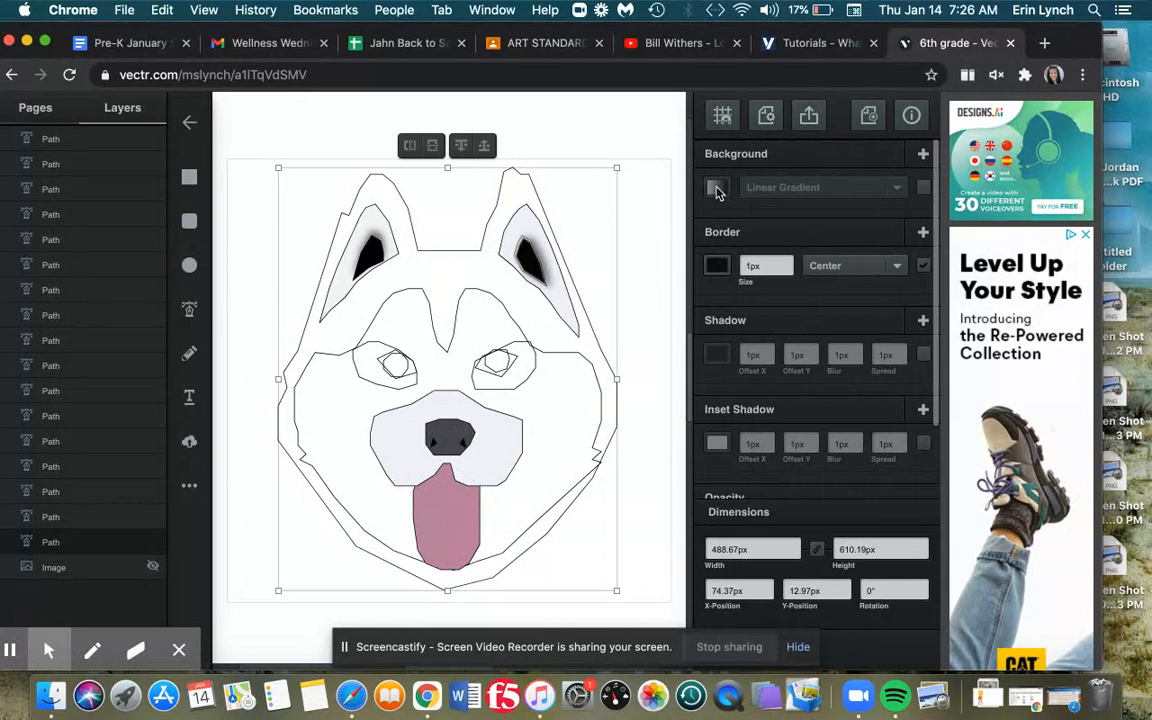
click(716, 190)
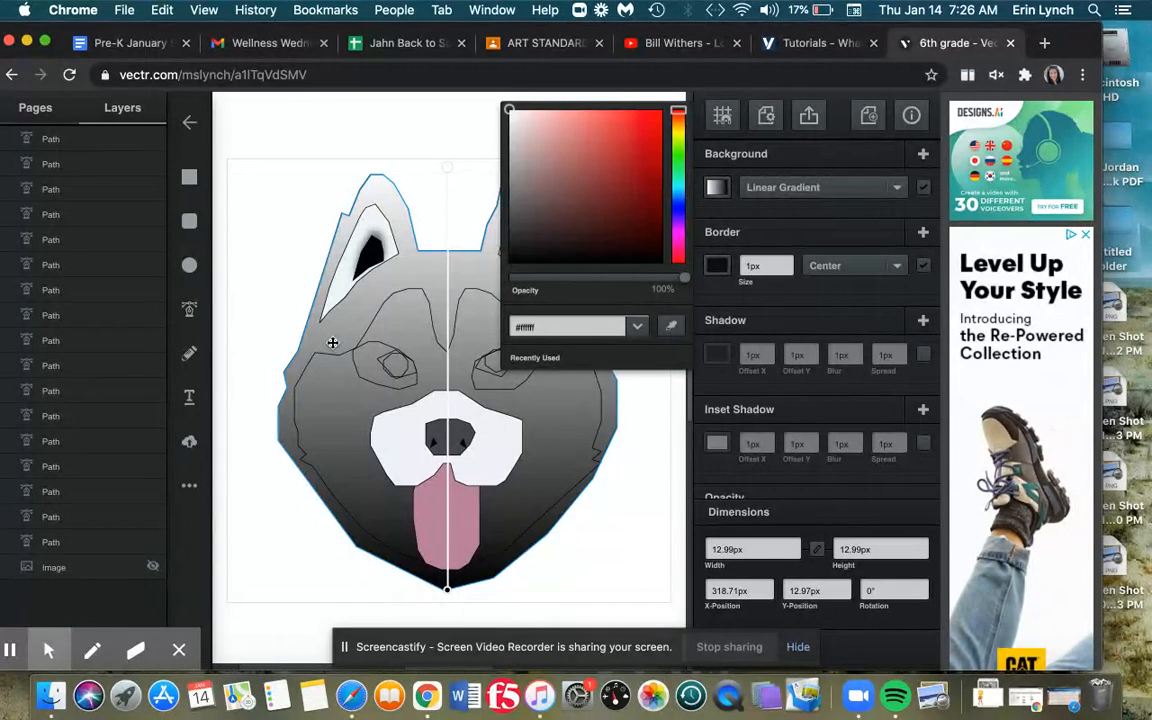
click(418, 274)
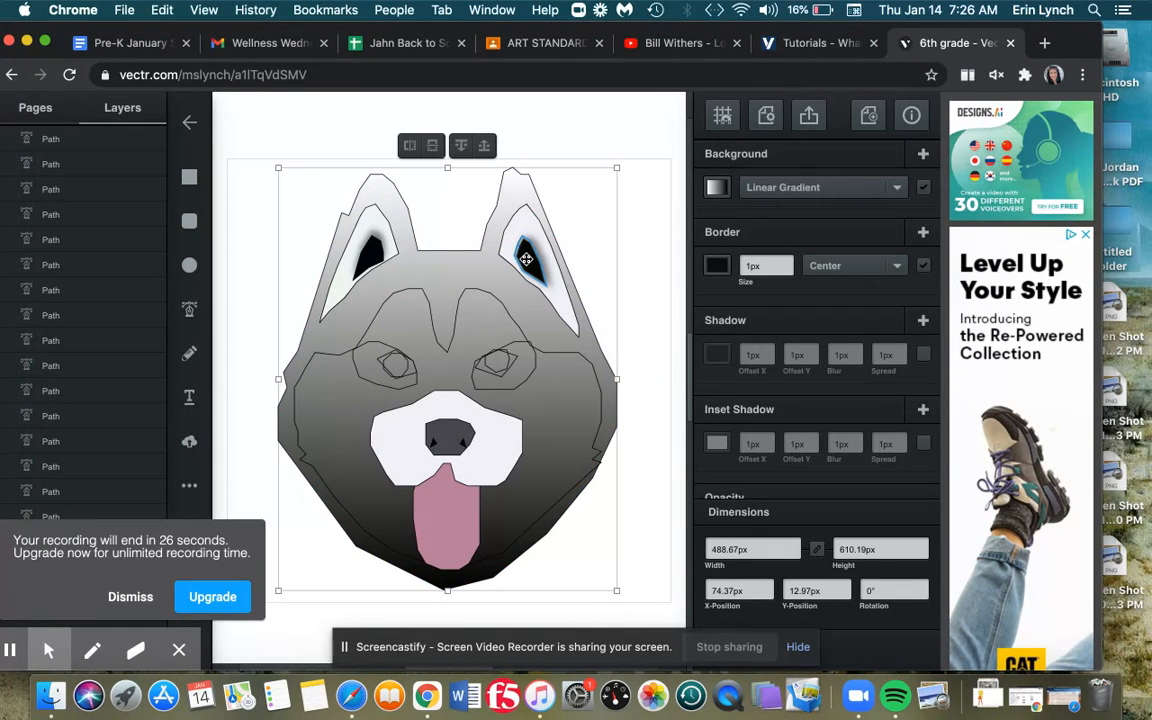
Fill the outer shape of the right eye with a light gray background color, about #a6a6aa.
double_click(516, 366)
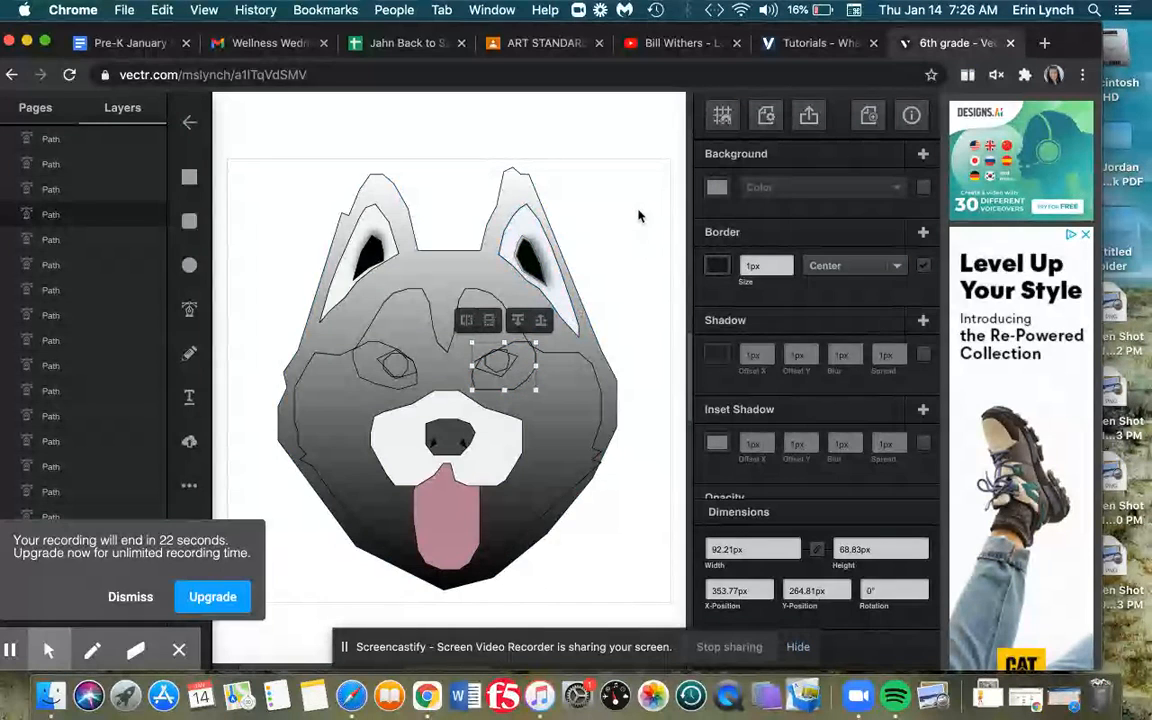
click(717, 188)
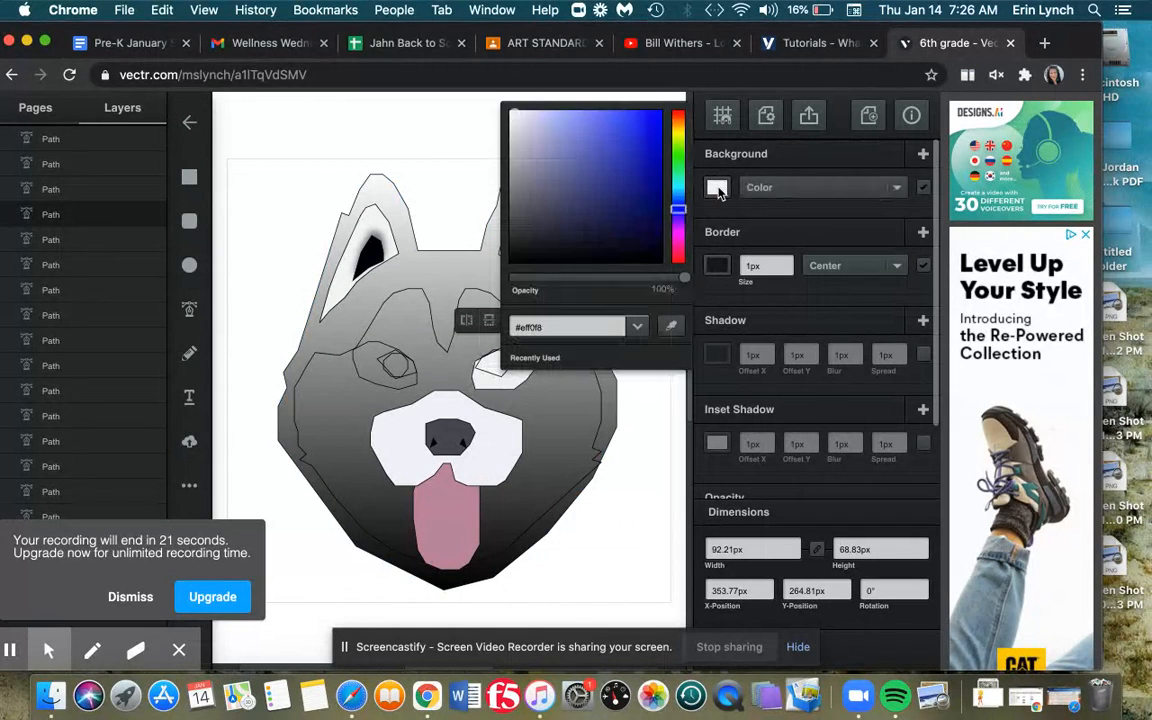
click(534, 129)
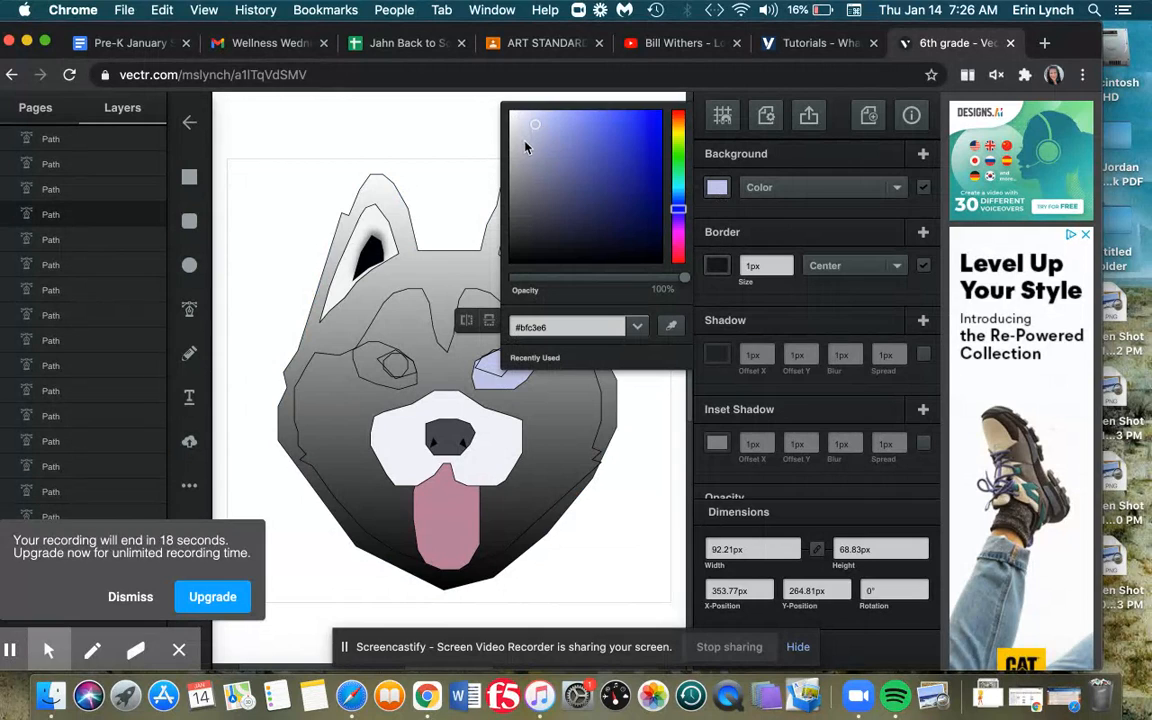
click(515, 186)
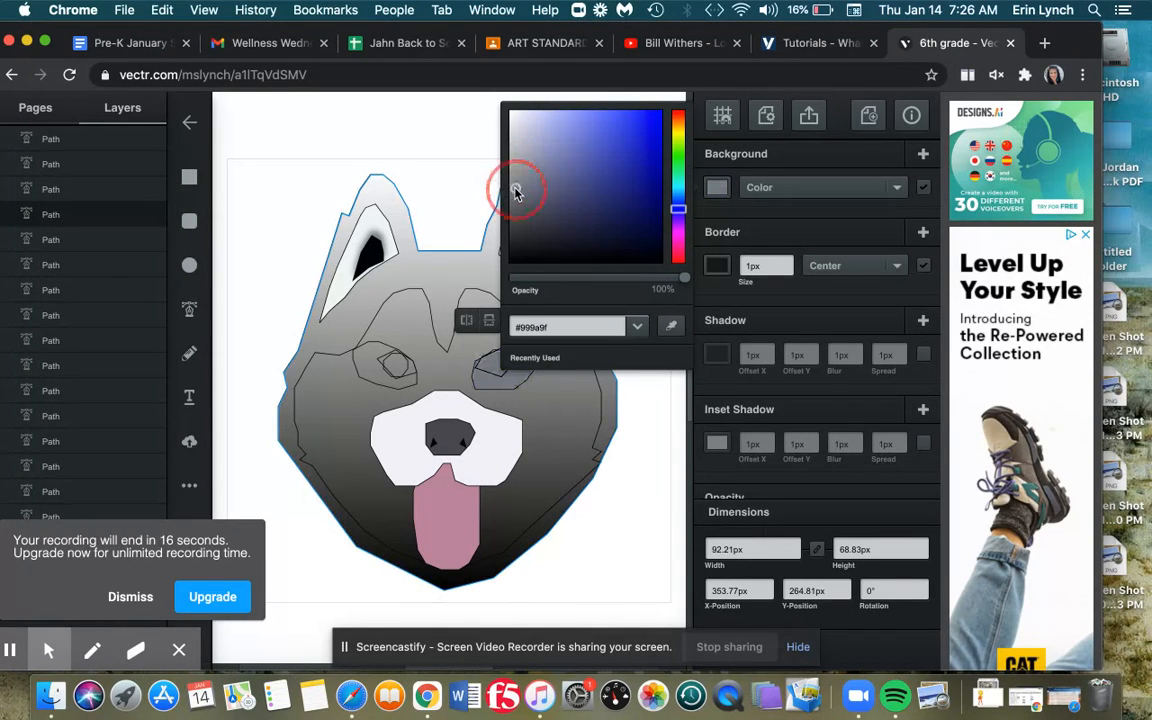
click(513, 160)
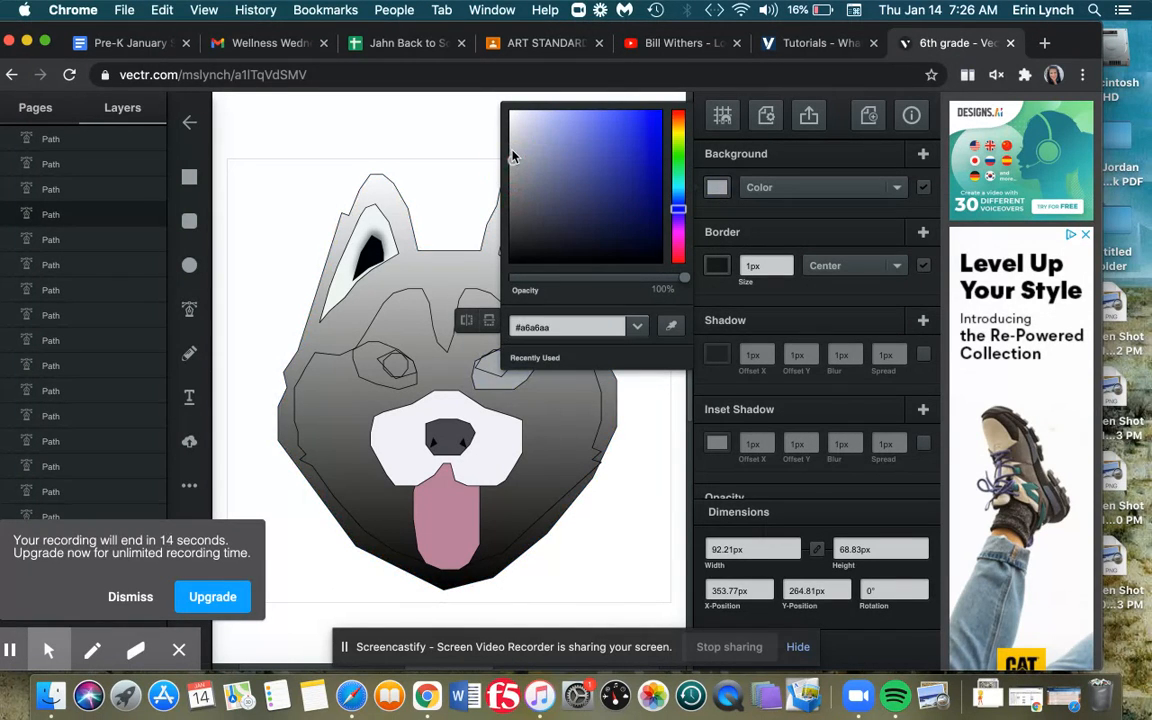
Try a 7px border on the right eye's outer shape, and set the border size back to 1px.
click(787, 263)
click(787, 263)
click(787, 263)
click(787, 263)
click(787, 263)
click(787, 263)
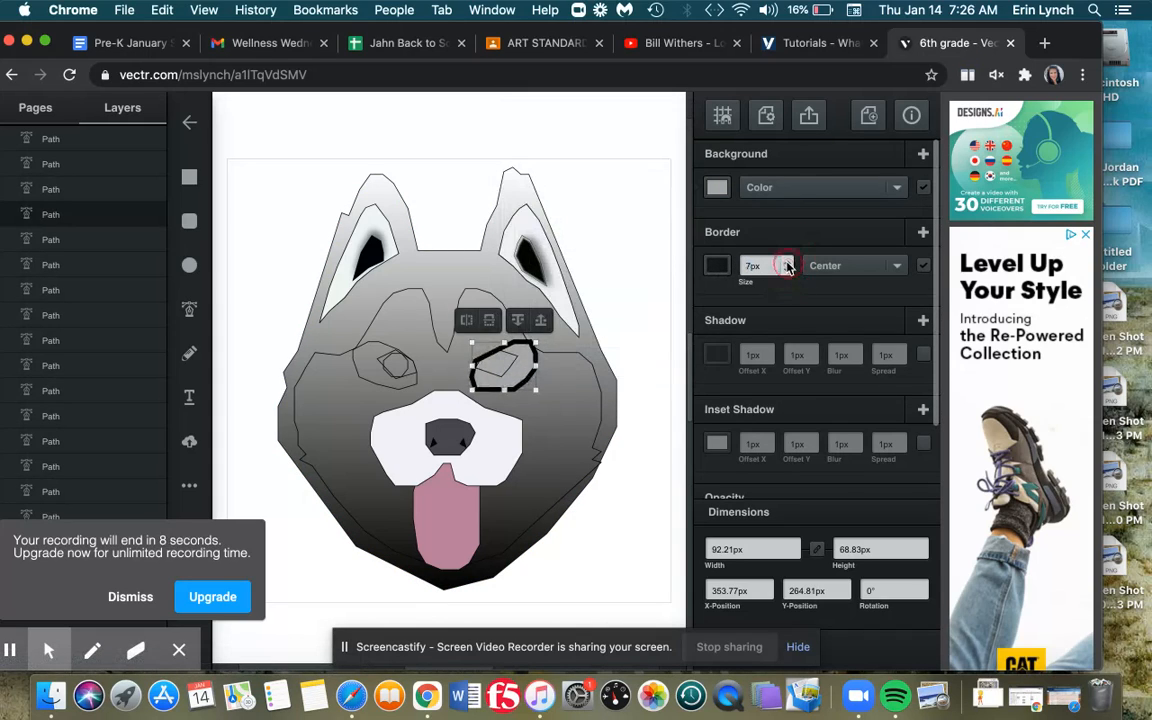
click(787, 271)
click(787, 271)
click(787, 271)
click(787, 271)
click(787, 271)
click(787, 271)
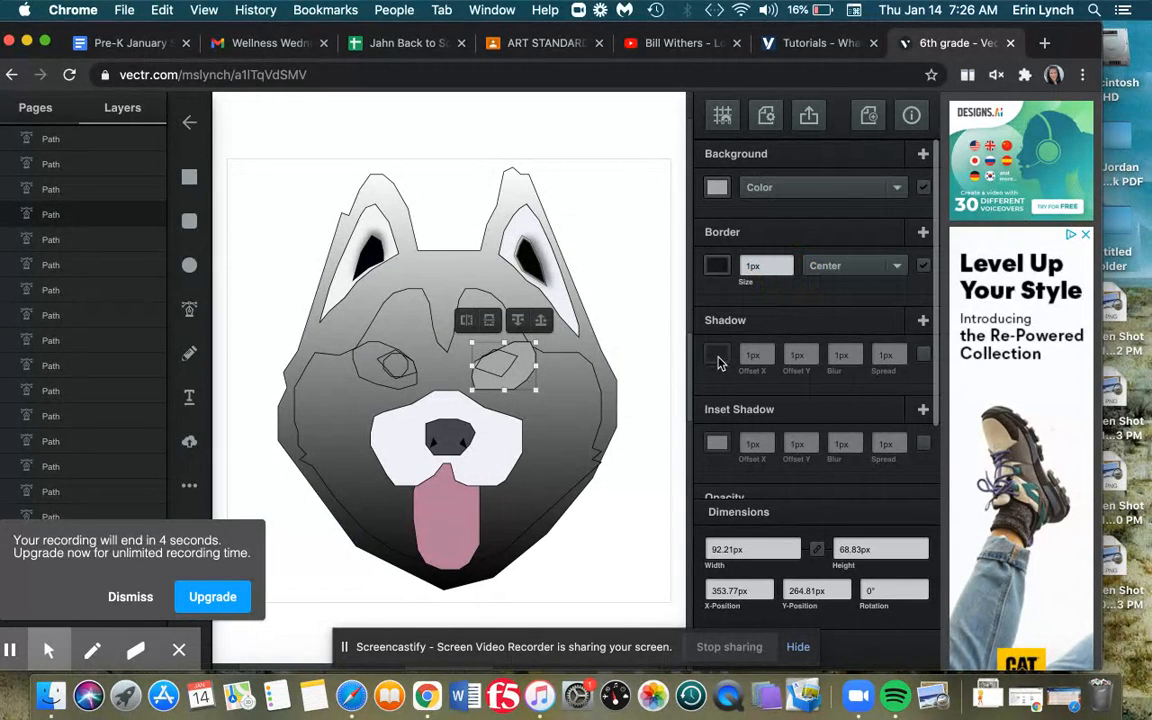